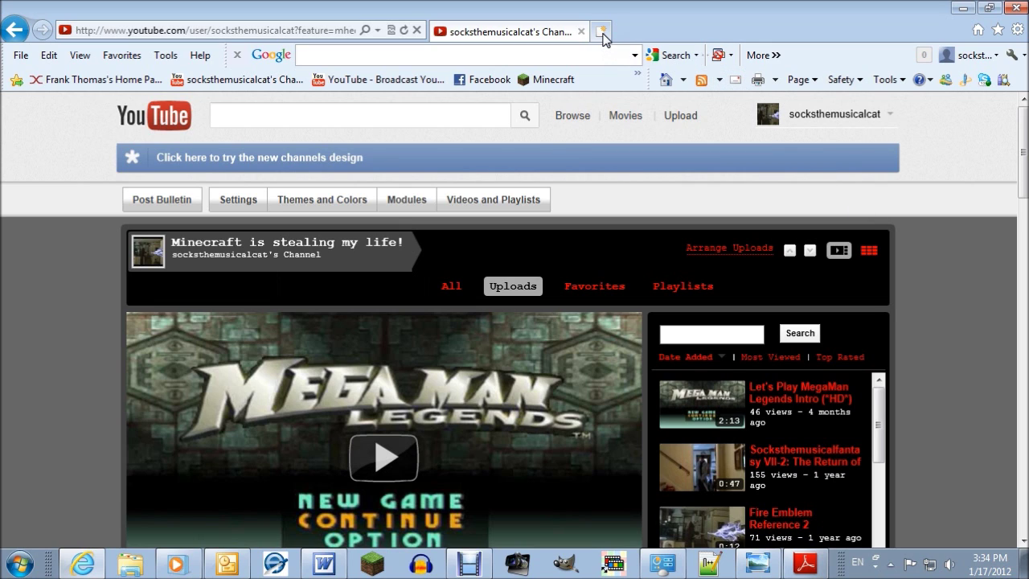
Load minecraft.net from the Minecraft favorite in Internet Explorer.
left_click(553, 80)
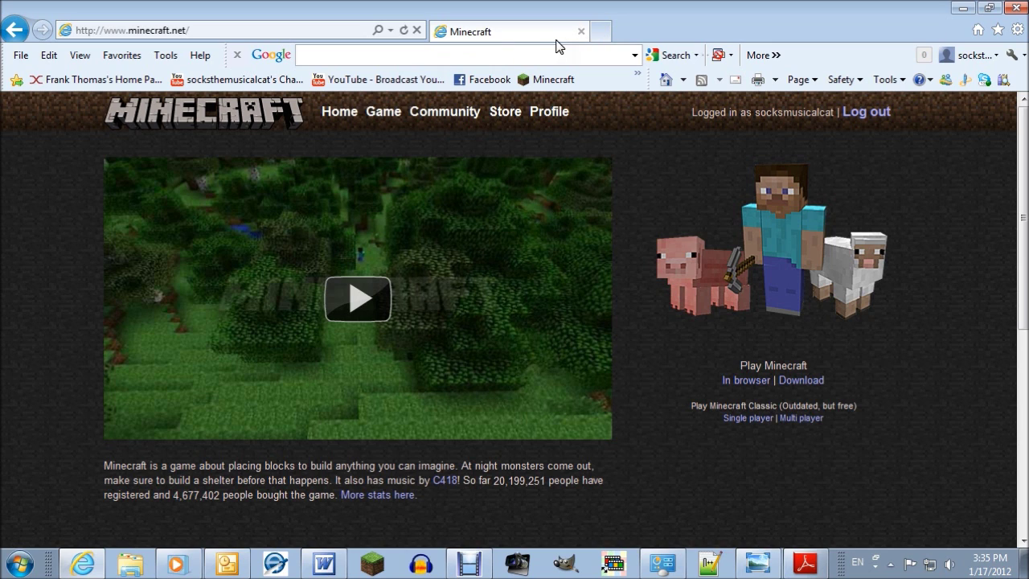
Go to 7-zip.org in the address bar, then bring up the Windows Display settings.
left_click(272, 38)
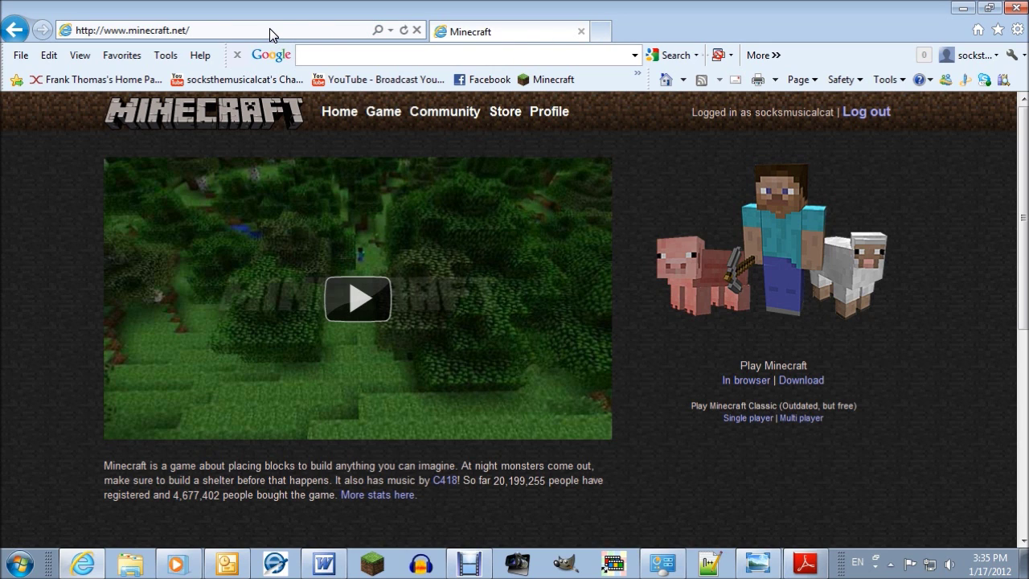
left_click(269, 30)
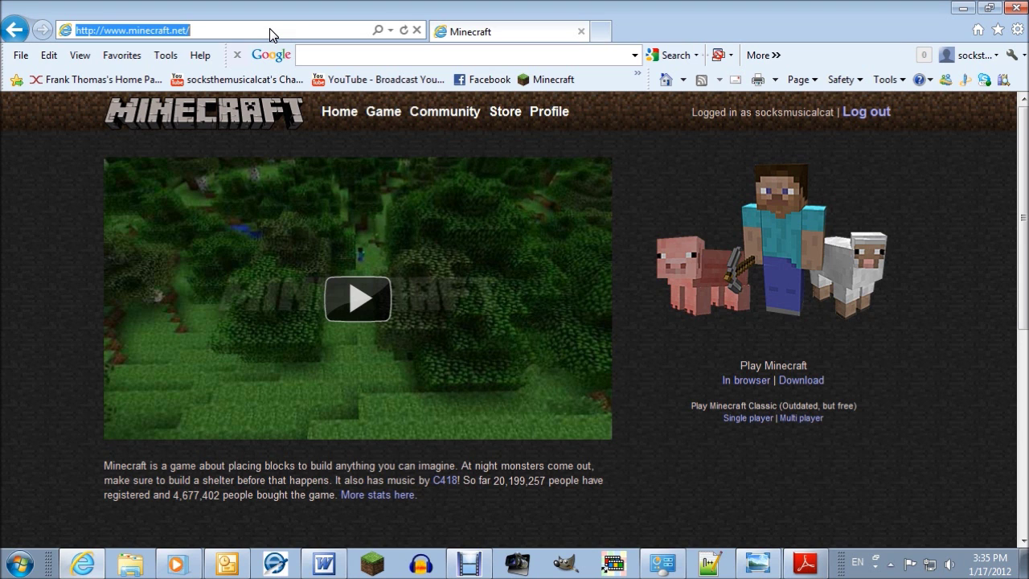
type("7-zip.org/")
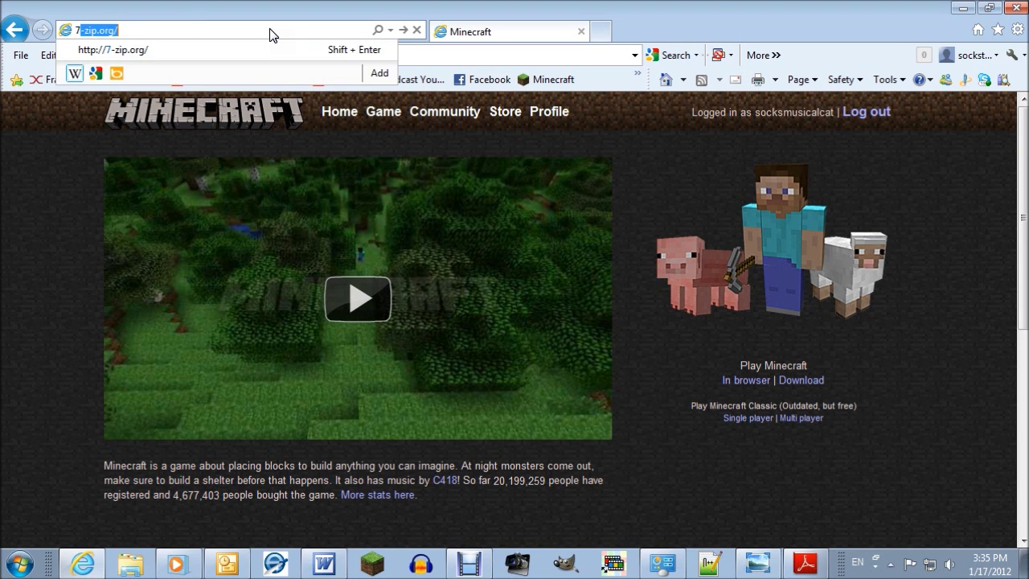
key("Return")
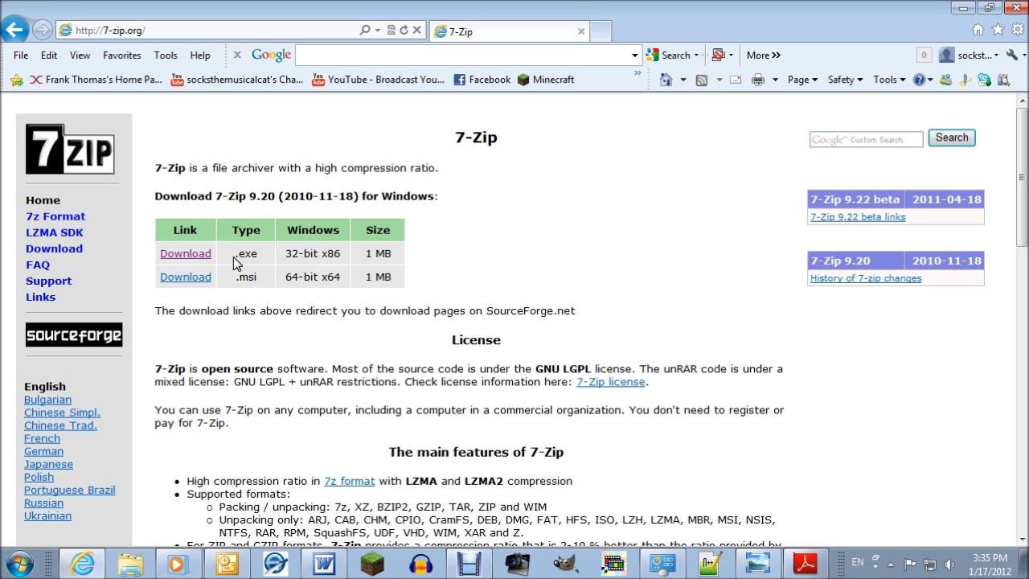
left_click(675, 570)
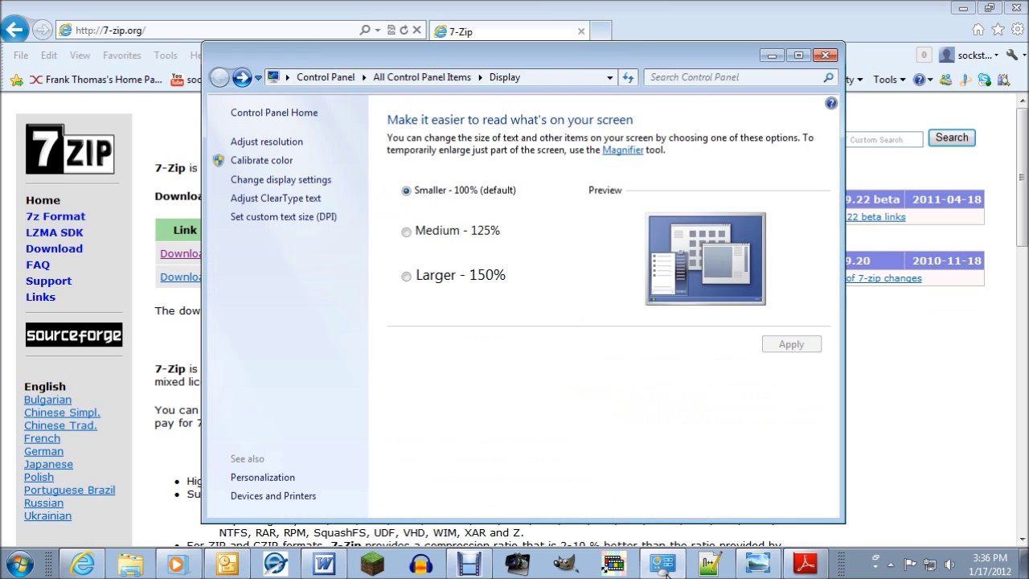
Close Display settings, confirm System type is 64-bit on Control Panel's System page, and close it.
left_click(825, 54)
left_click(658, 565)
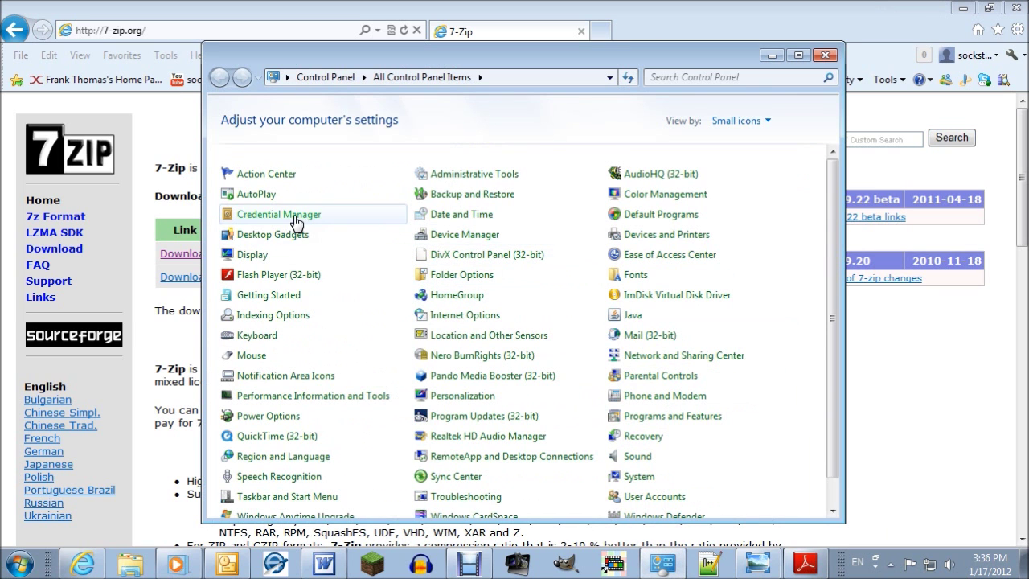
scroll(366, 291, "down", 1)
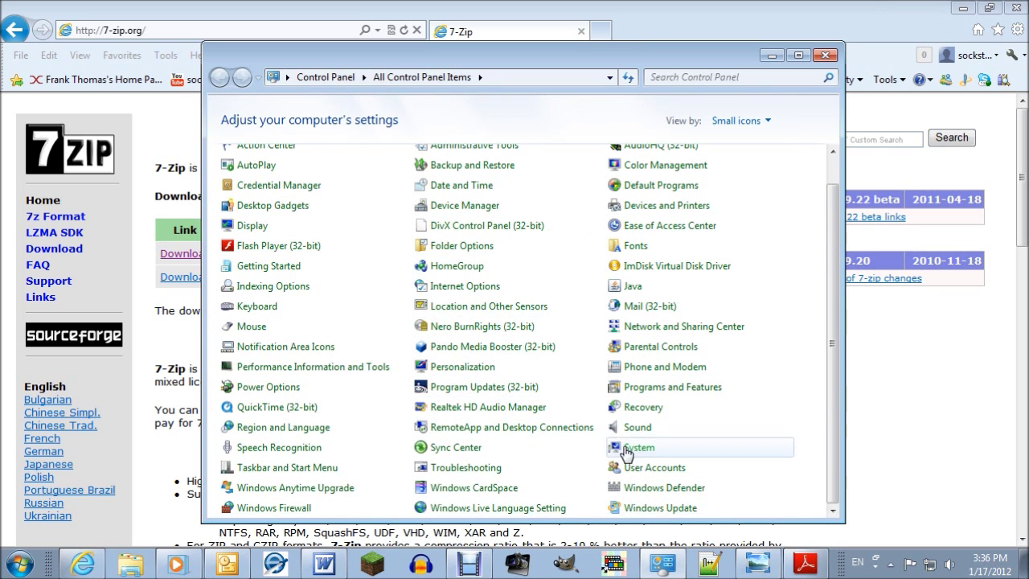
left_click(635, 450)
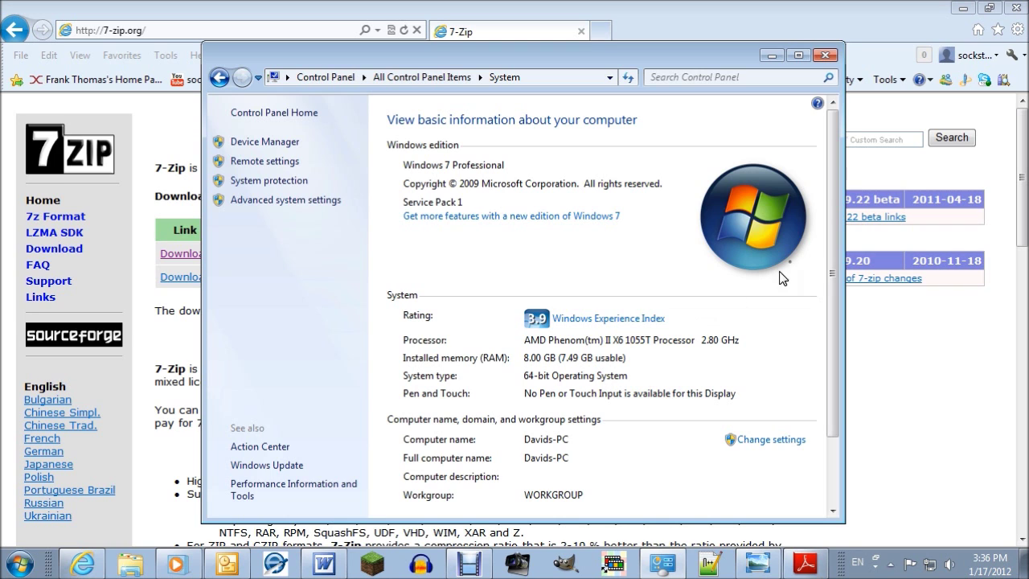
left_click(825, 55)
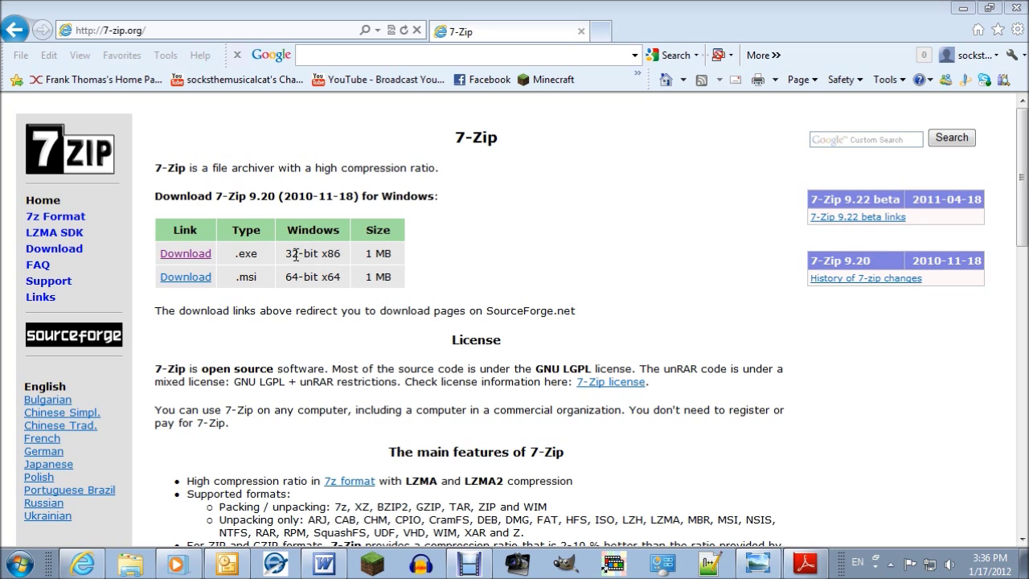
Download and run the 64-bit 7-Zip 9.20 .msi installer, then cancel its setup wizard.
left_click(186, 277)
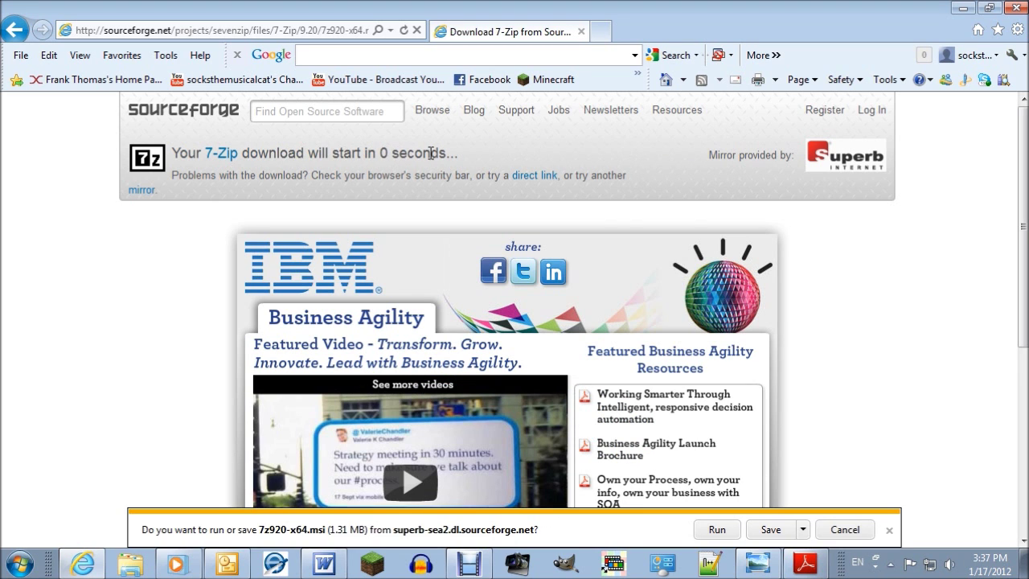
left_click(716, 534)
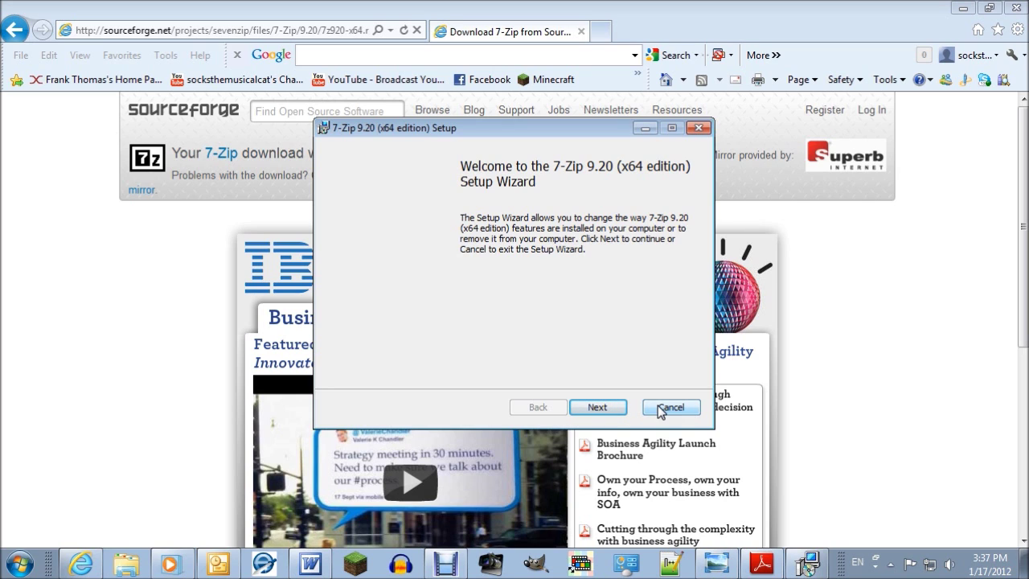
left_click(672, 407)
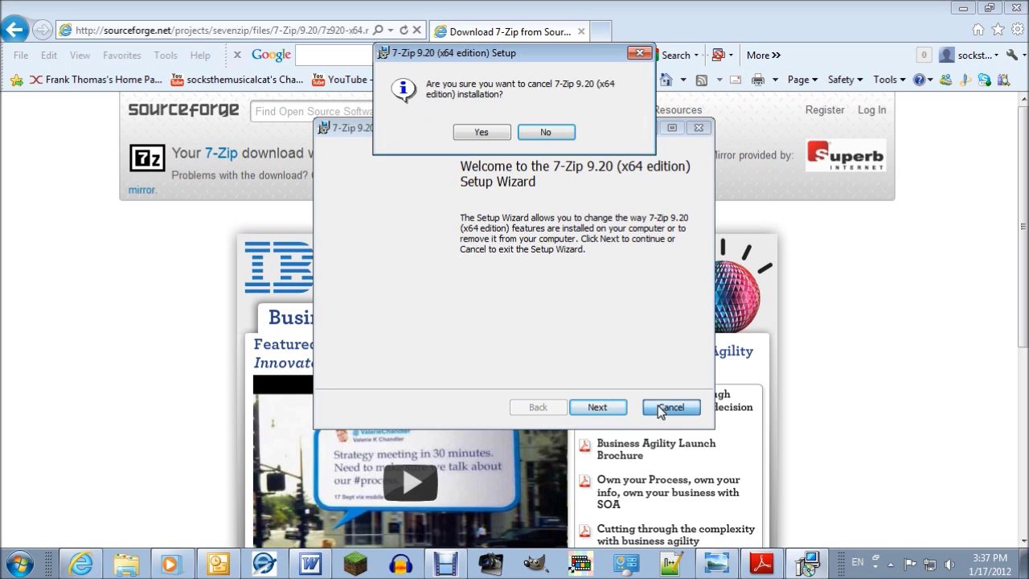
left_click(493, 135)
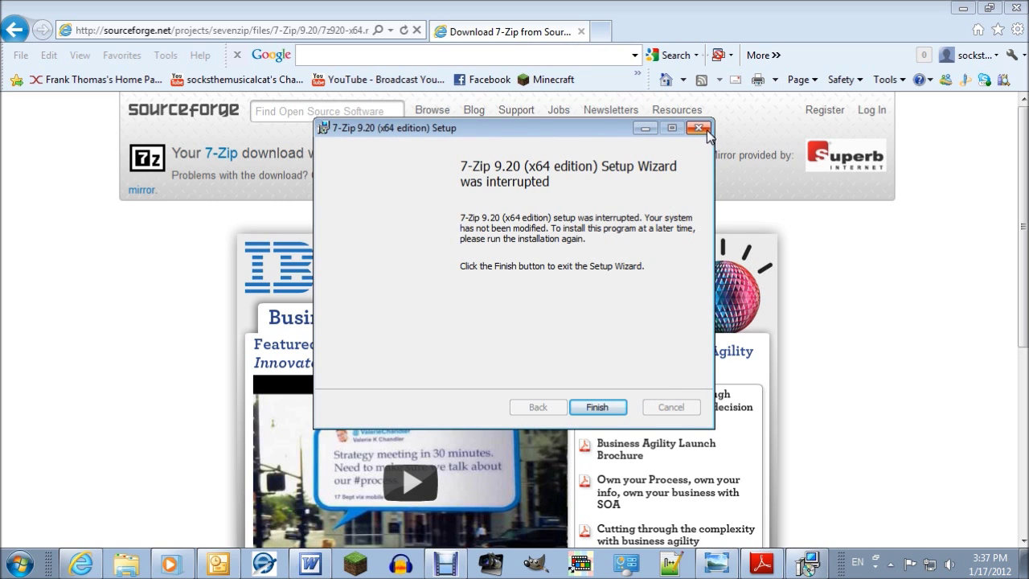
left_click(597, 407)
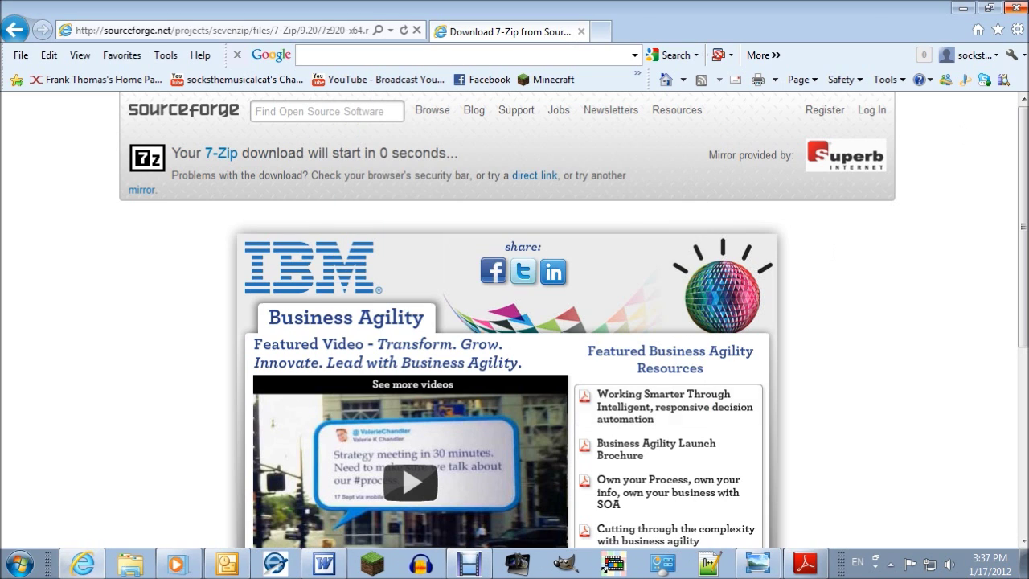
Minimise Internet Explorer and open Windows Explorer at Libraries.
left_click(963, 7)
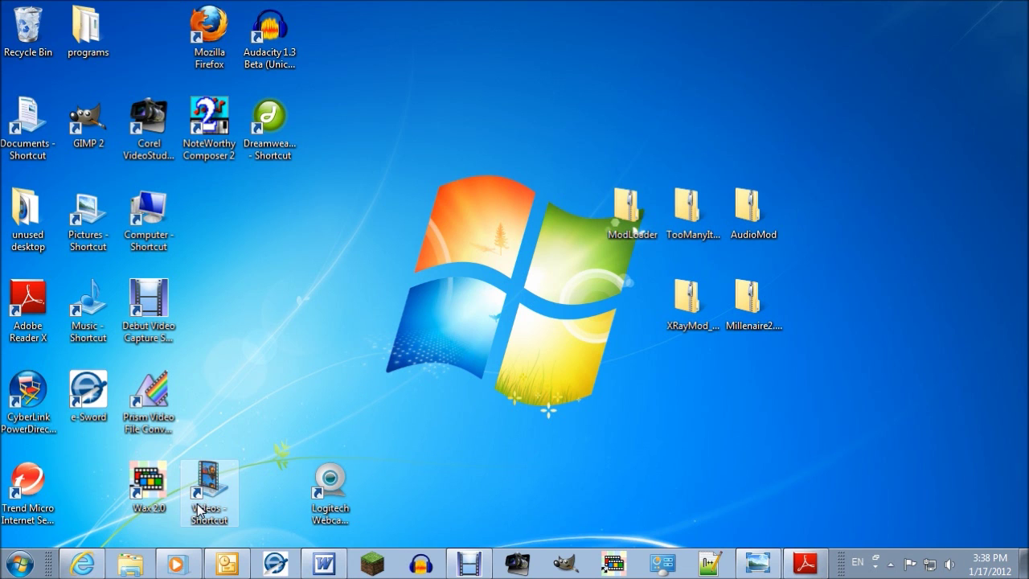
left_click(144, 566)
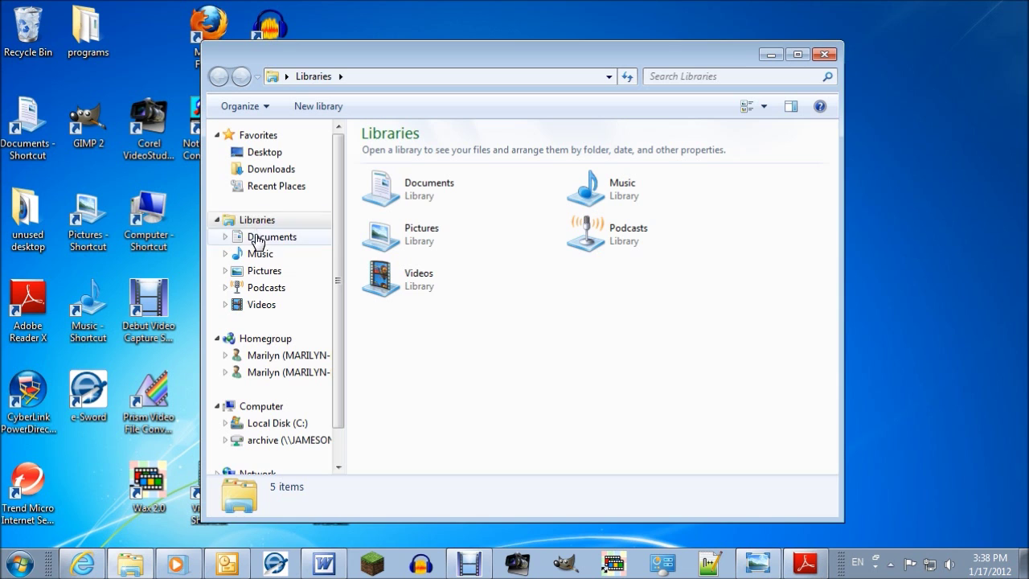
Browse to Local Disk (C:) > Users and open the current user's folder.
left_click(267, 423)
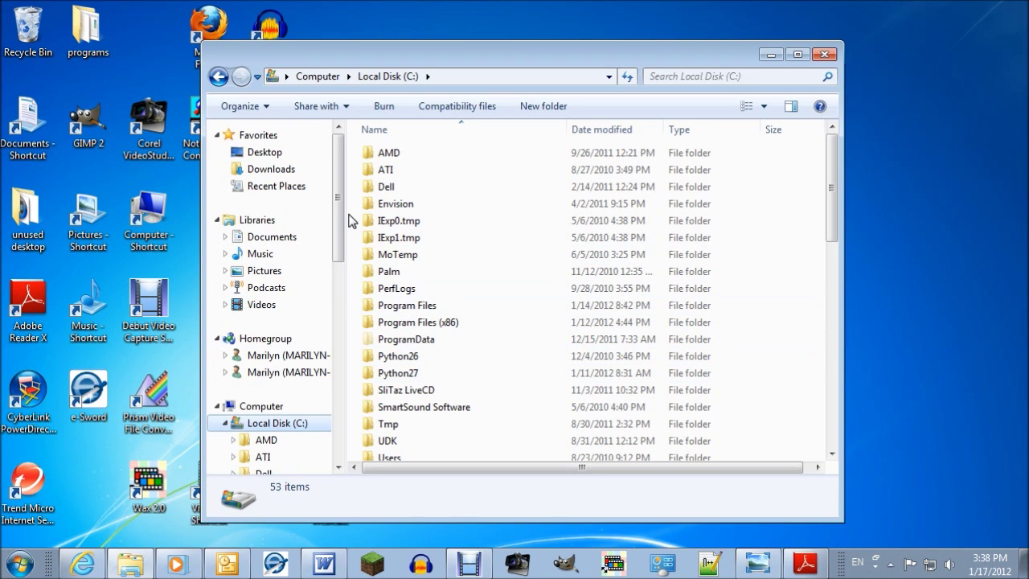
left_click(121, 527)
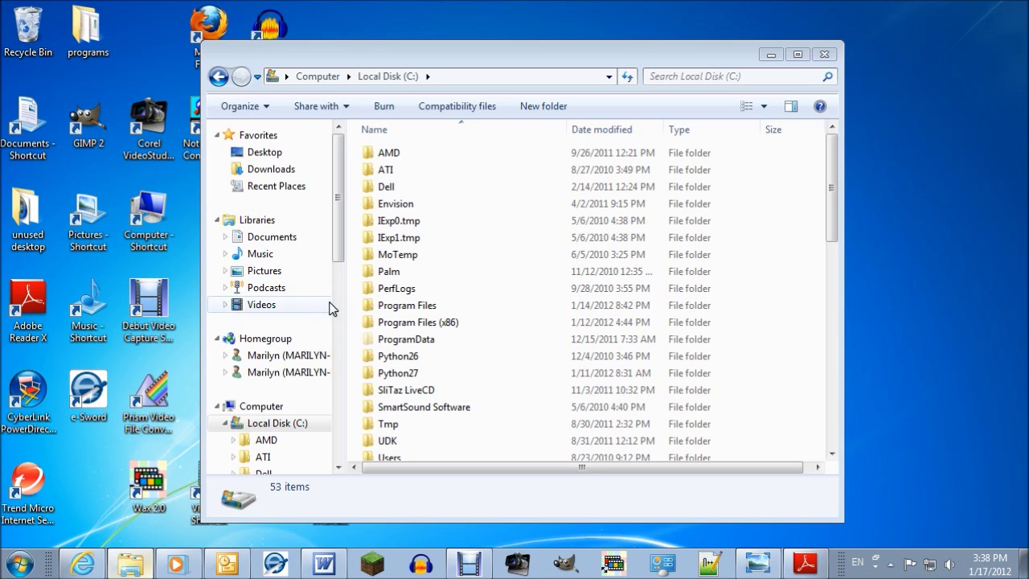
left_click(353, 326)
scroll(354, 325, "down", 1)
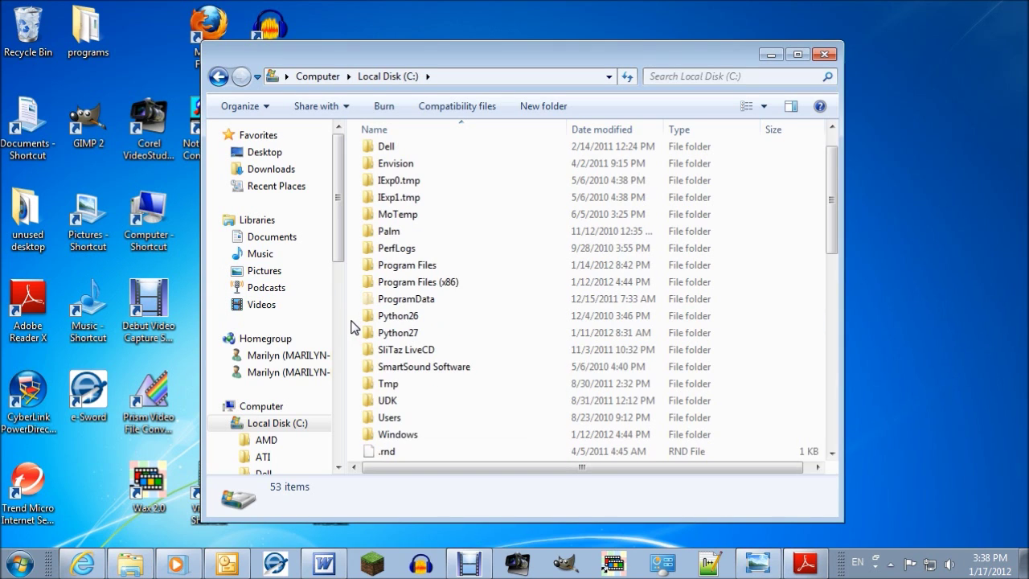
double_click(389, 418)
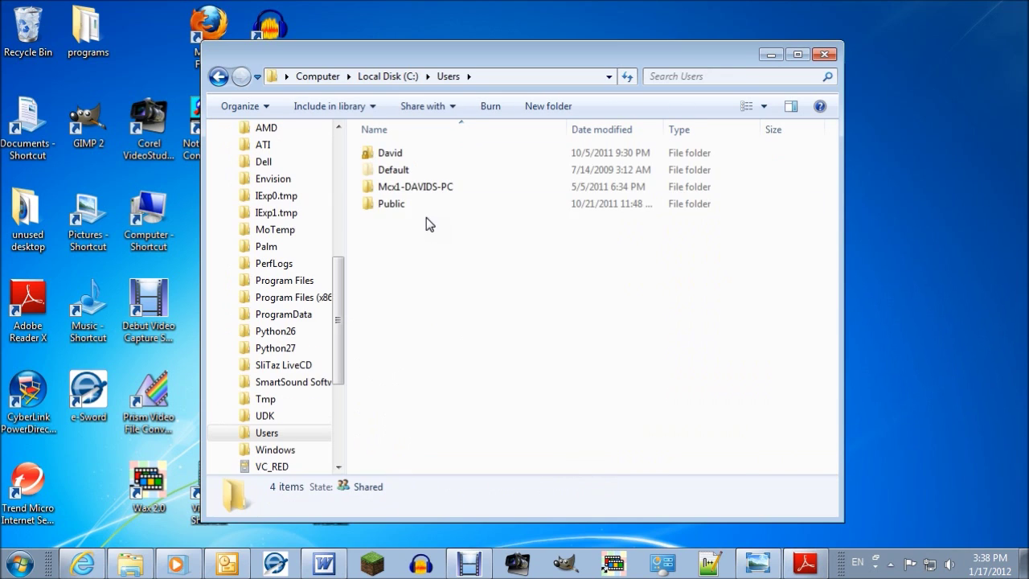
double_click(400, 157)
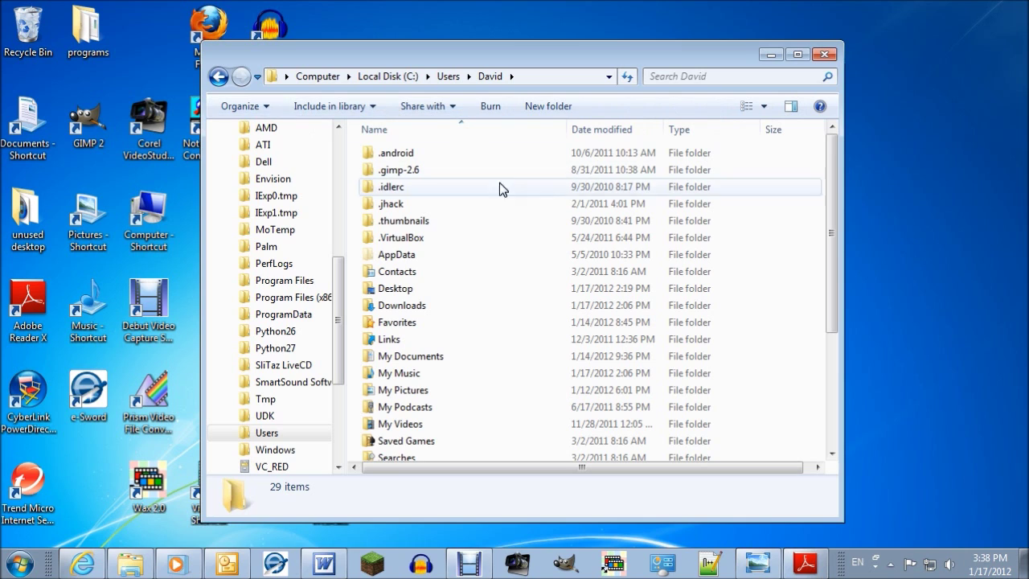
right_click(354, 233)
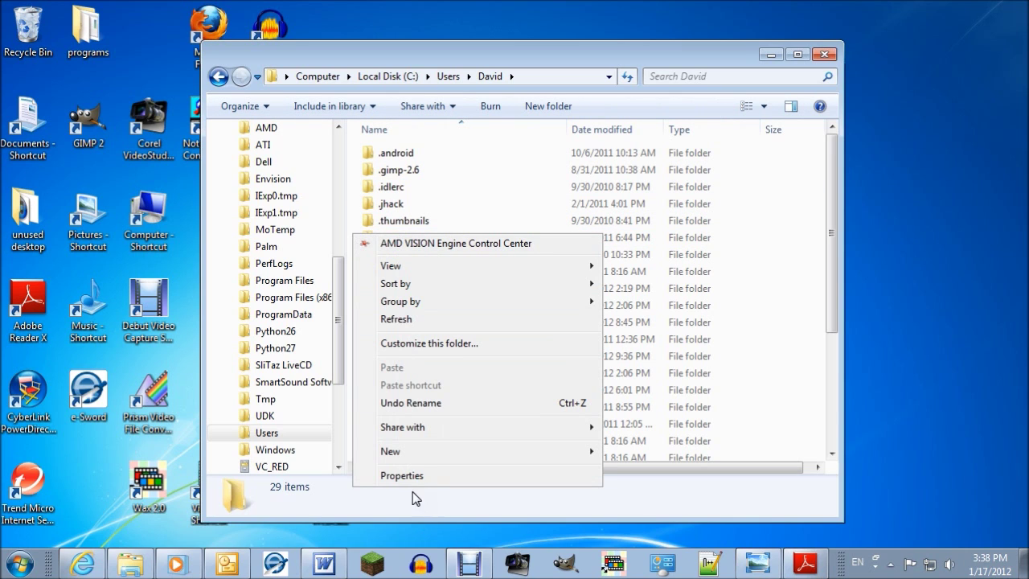
left_click(298, 55)
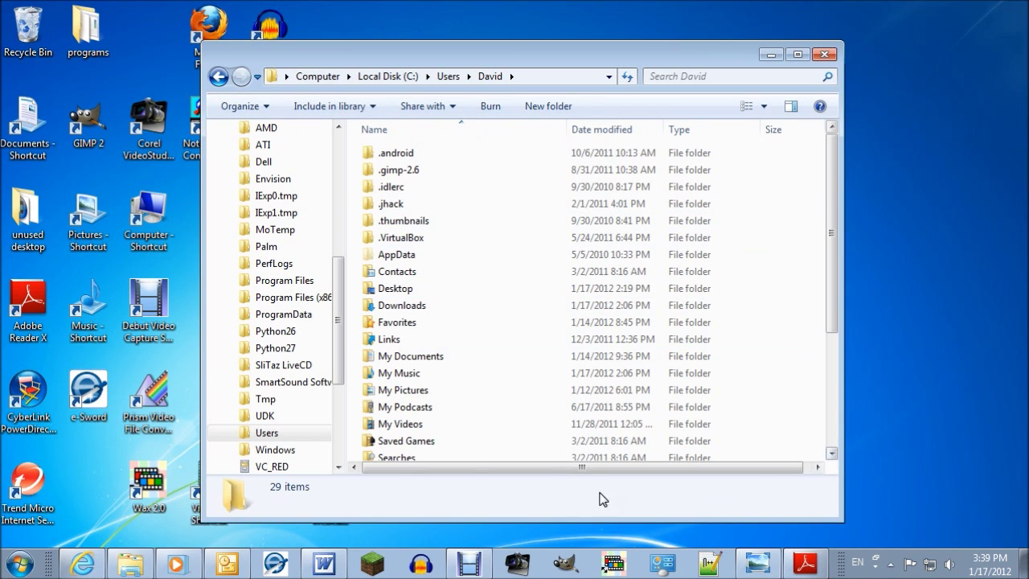
scroll(342, 308, "up", 2)
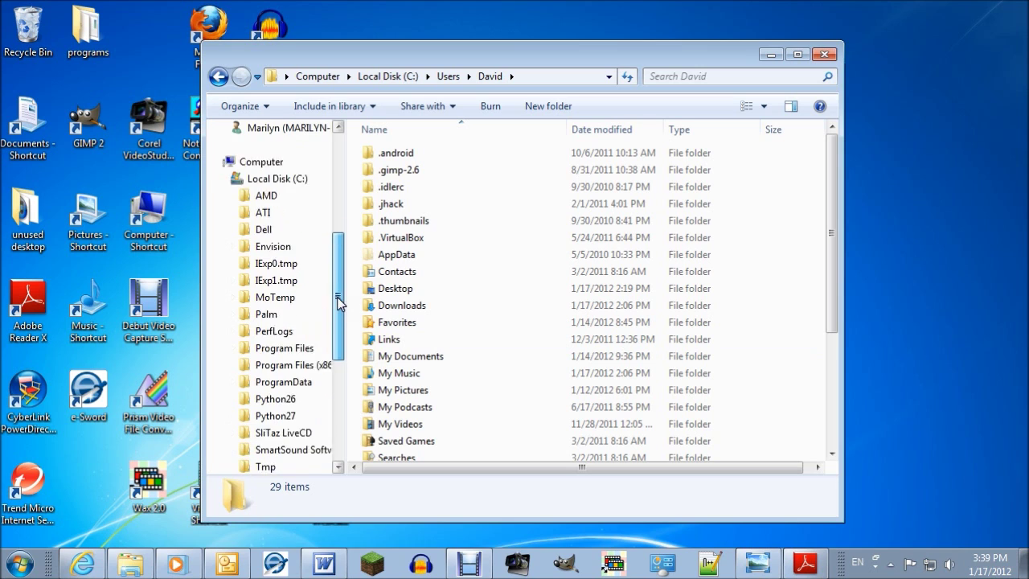
left_click(225, 195)
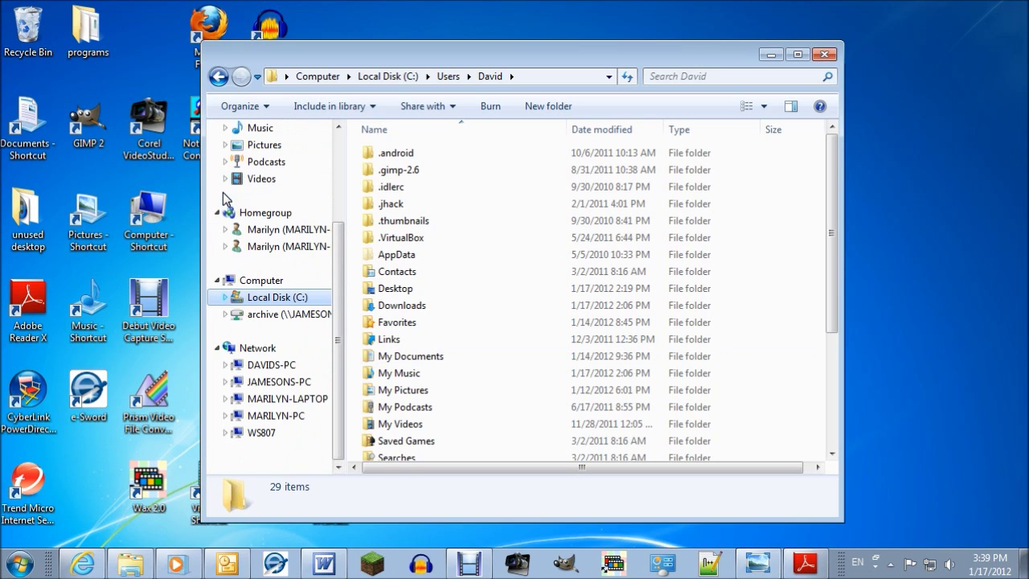
right_click(354, 237)
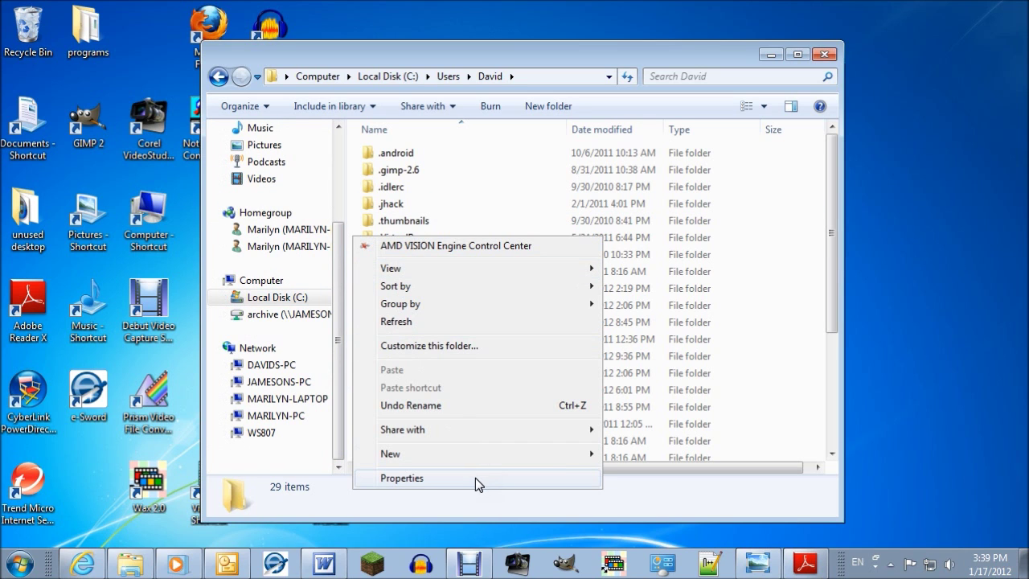
left_click(474, 477)
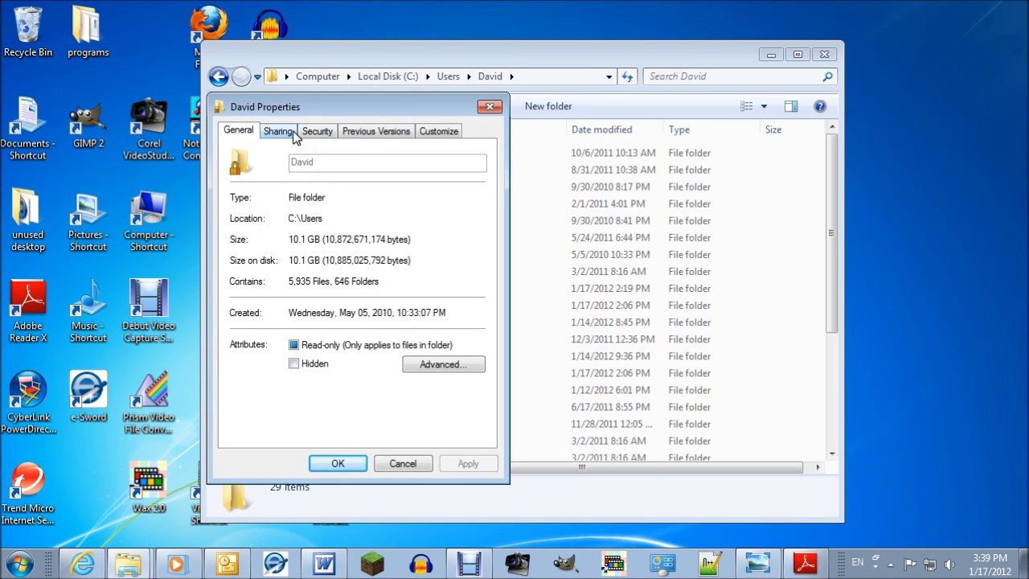
left_click(290, 132)
left_click(315, 132)
left_click(361, 133)
left_click(439, 132)
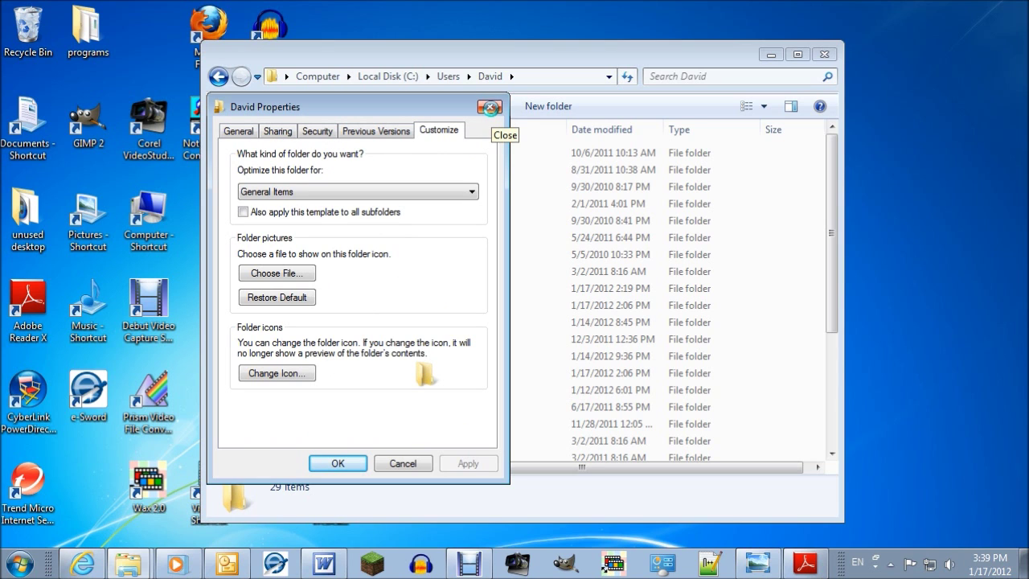
left_click(490, 107)
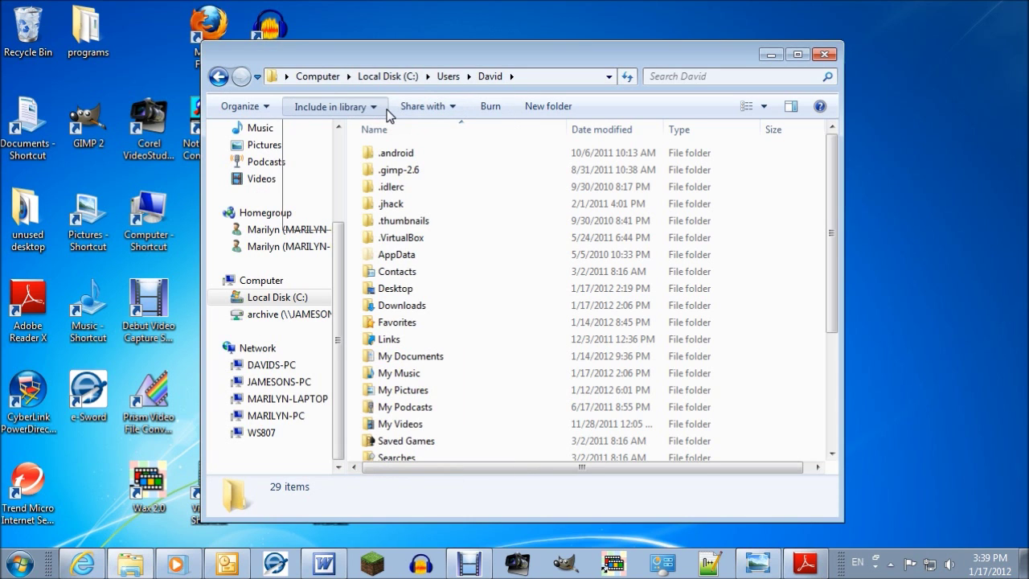
left_click(267, 109)
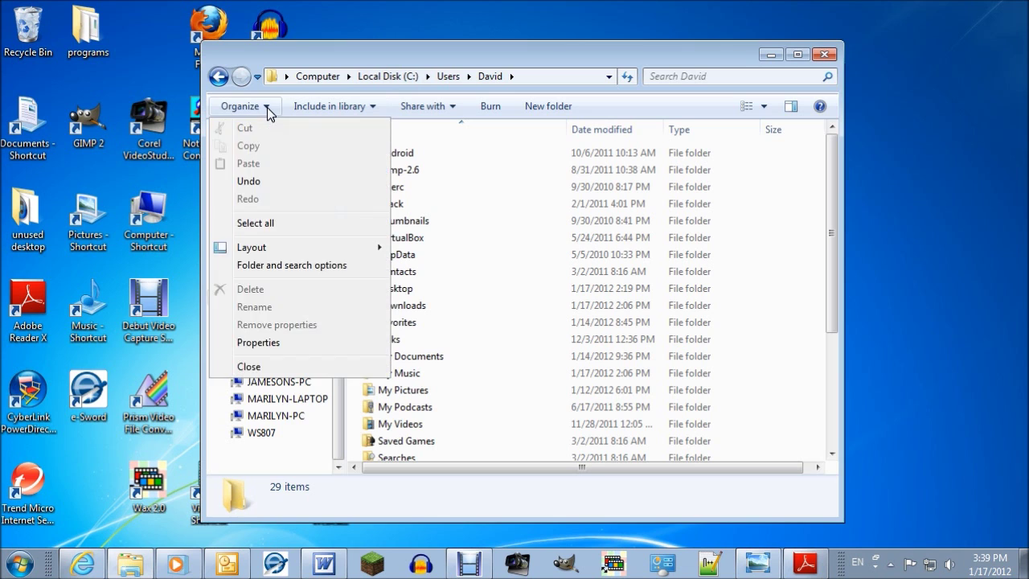
left_click(256, 344)
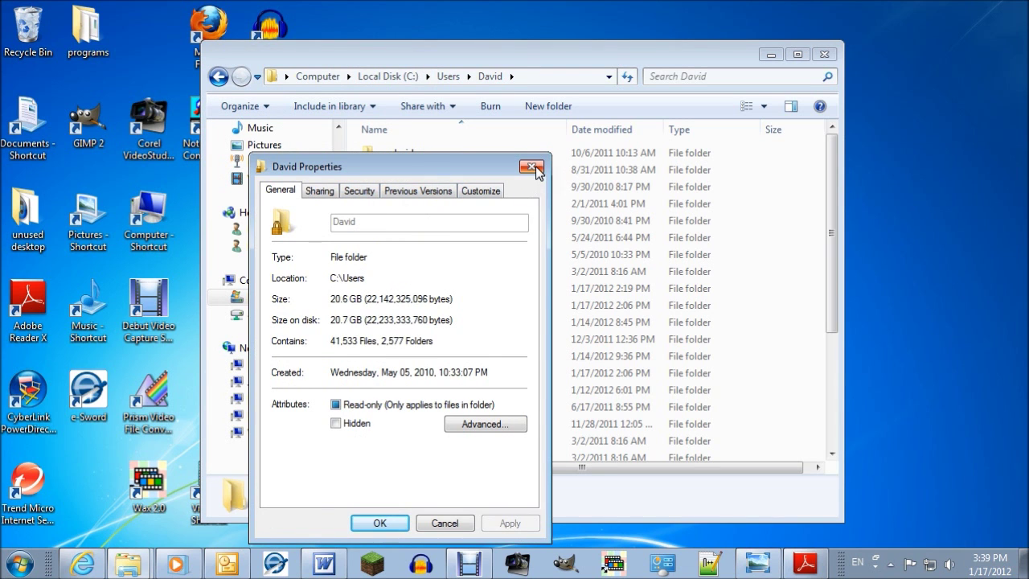
left_click(532, 167)
Navigate to AppData > Roaming > .minecraft, then close the Explorer window.
double_click(399, 255)
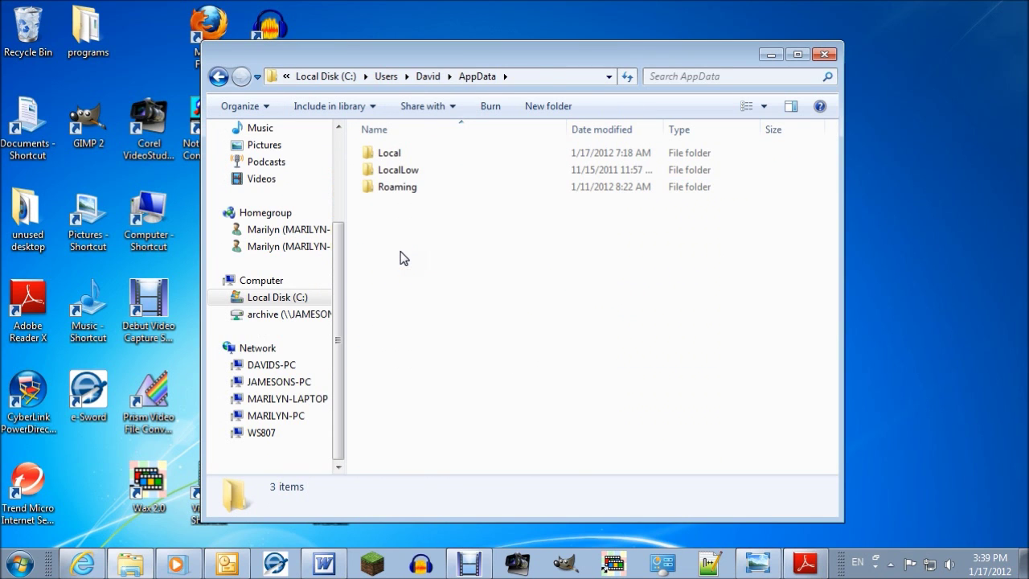
double_click(399, 155)
key("BackSpace")
double_click(394, 190)
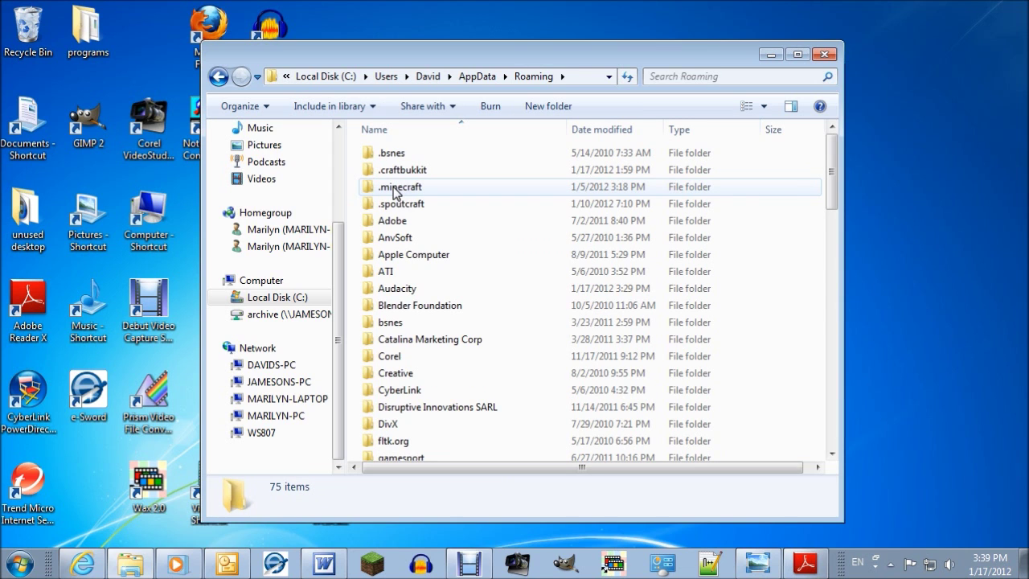
double_click(395, 190)
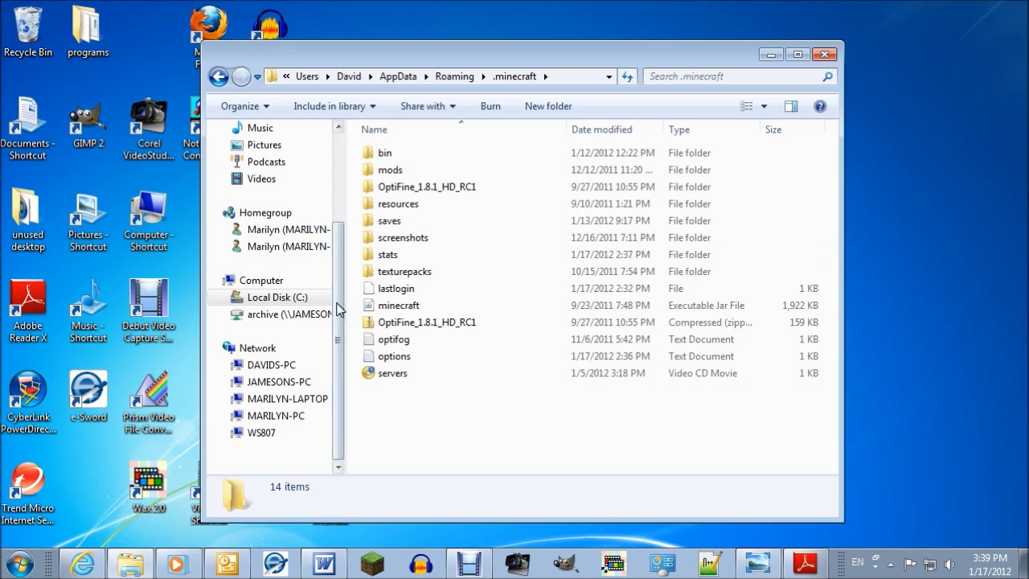
left_click(826, 55)
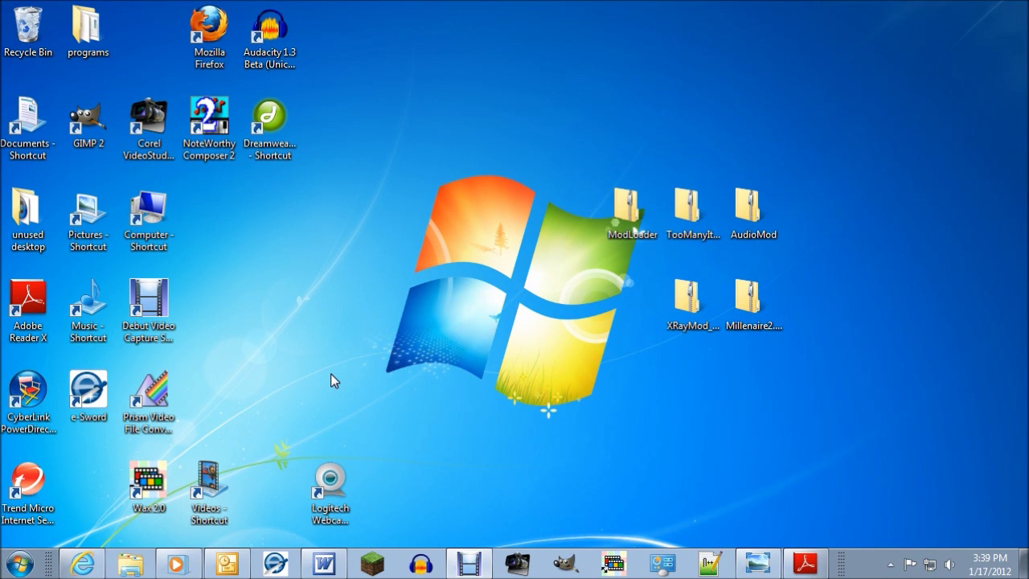
Launch Run from Start > All Programs > Accessories.
key("super+r")
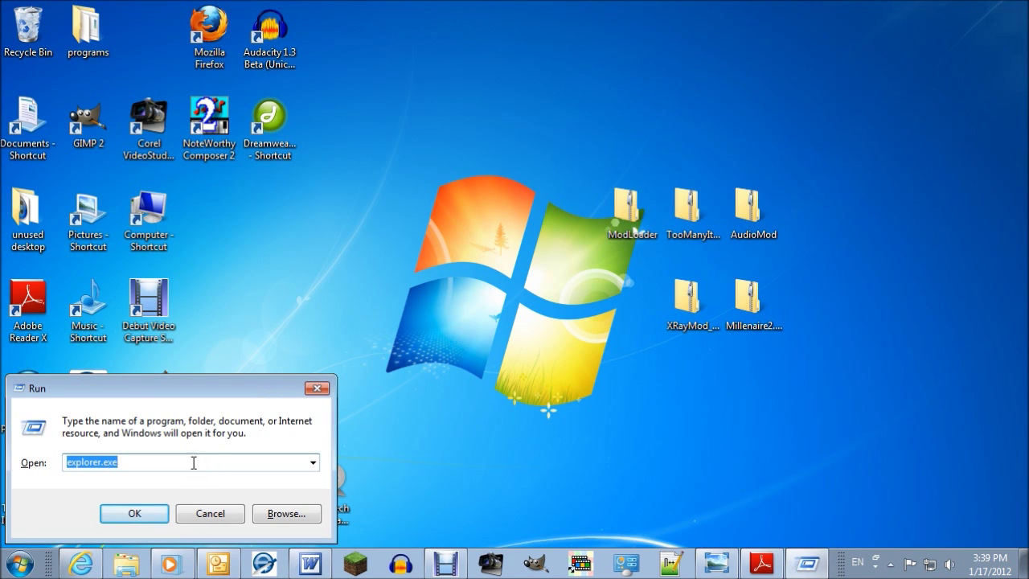
left_click(24, 567)
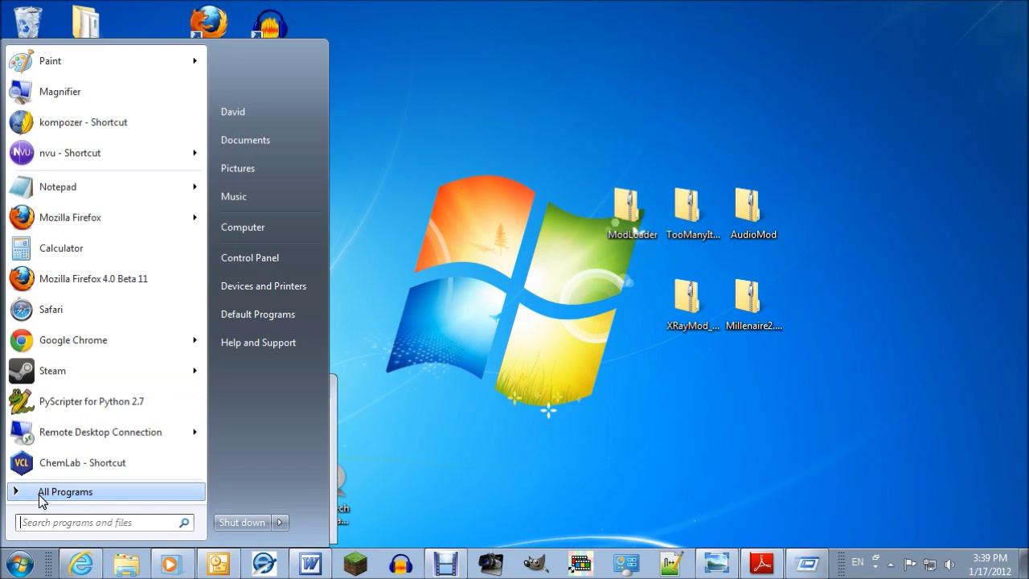
left_click(40, 496)
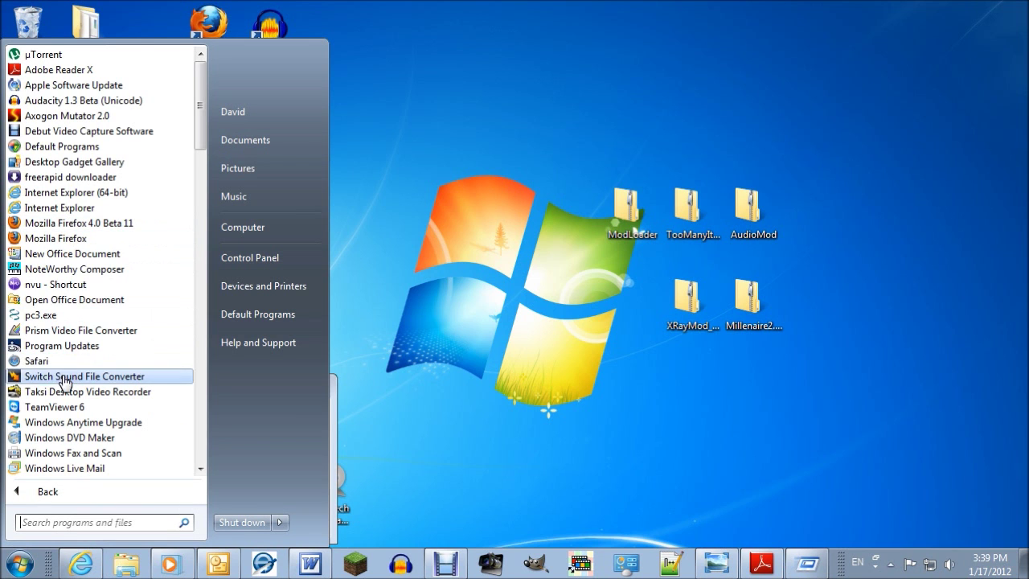
scroll(65, 382, "down", 14)
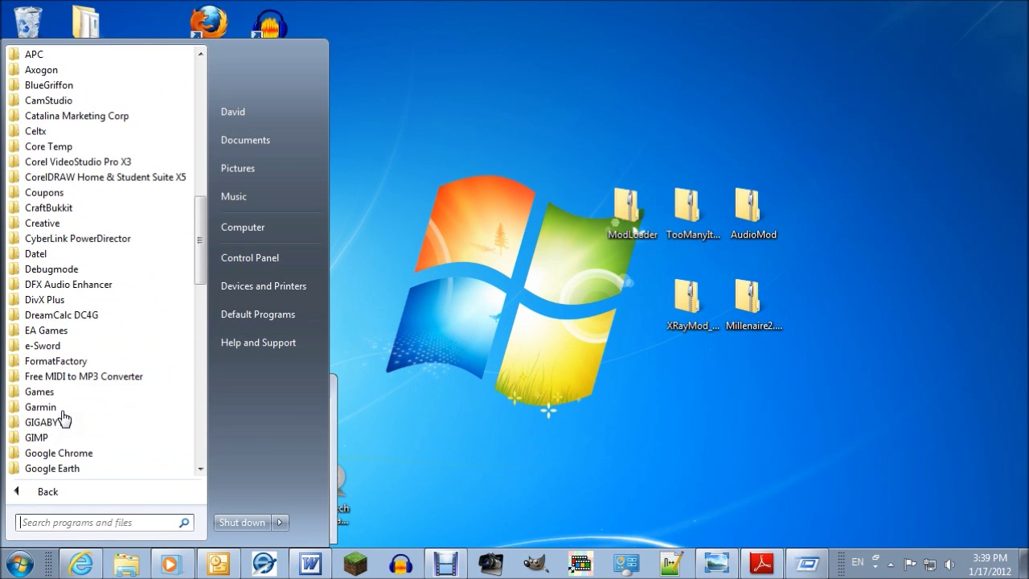
scroll(64, 418, "down", 17)
scroll(97, 438, "down", 4)
scroll(88, 414, "up", 20)
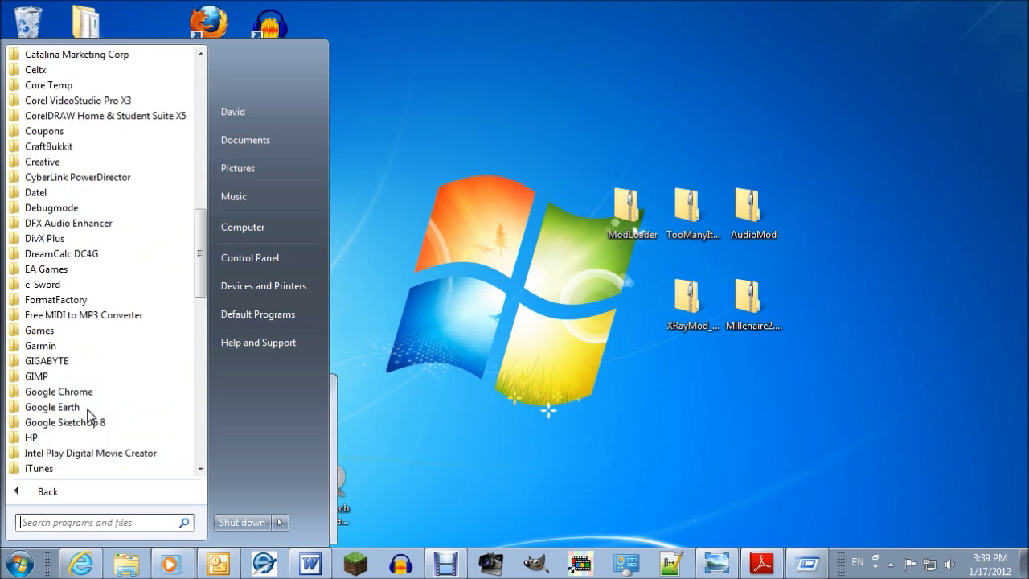
scroll(89, 416, "up", 15)
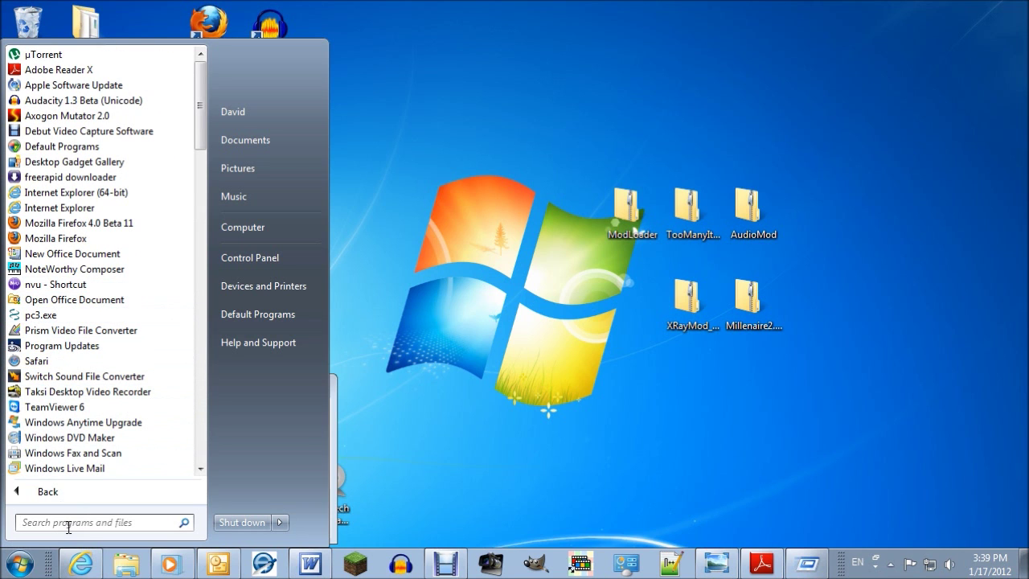
type("ru")
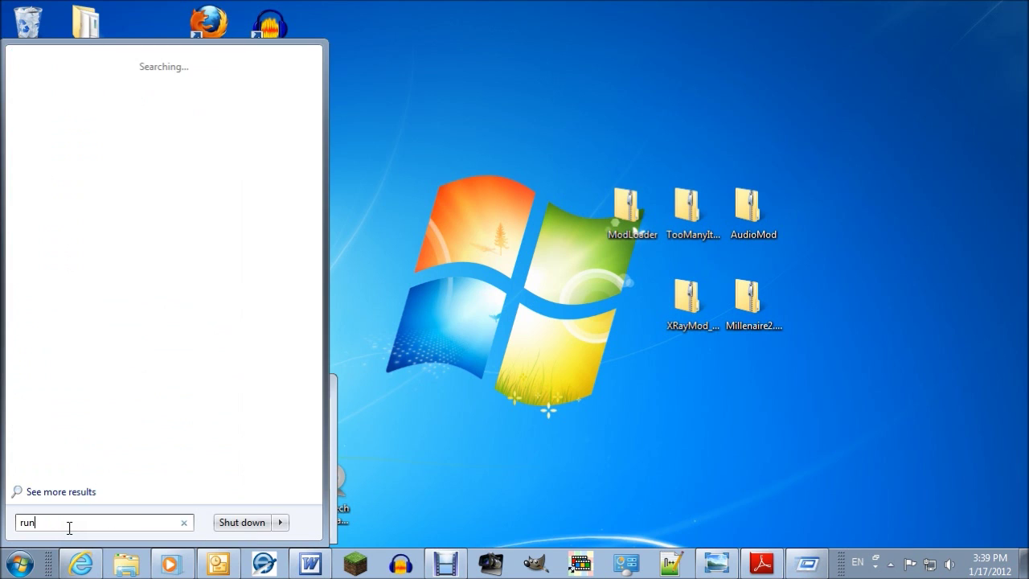
type("n")
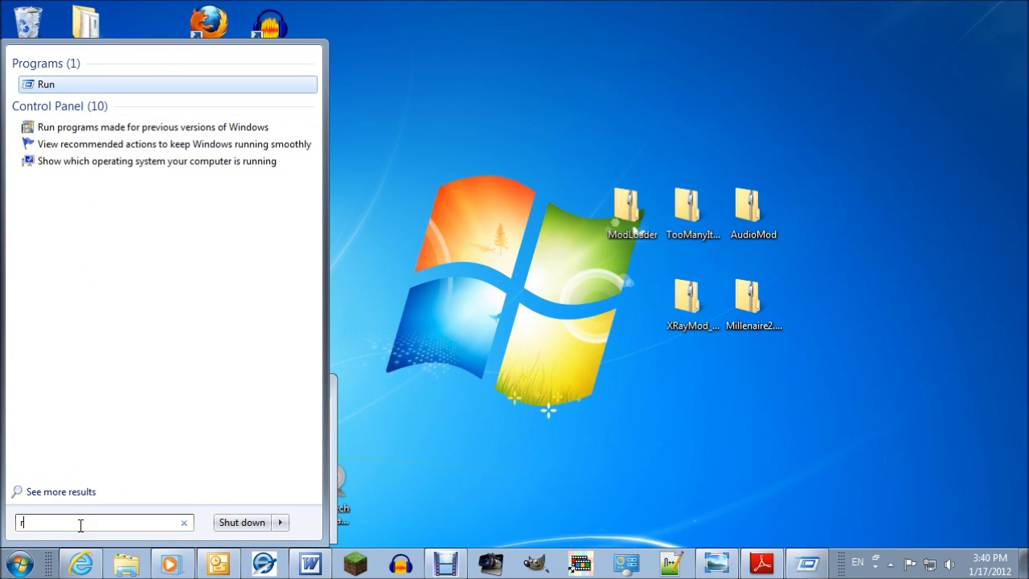
key("BackSpace")
scroll(87, 414, "down", 6)
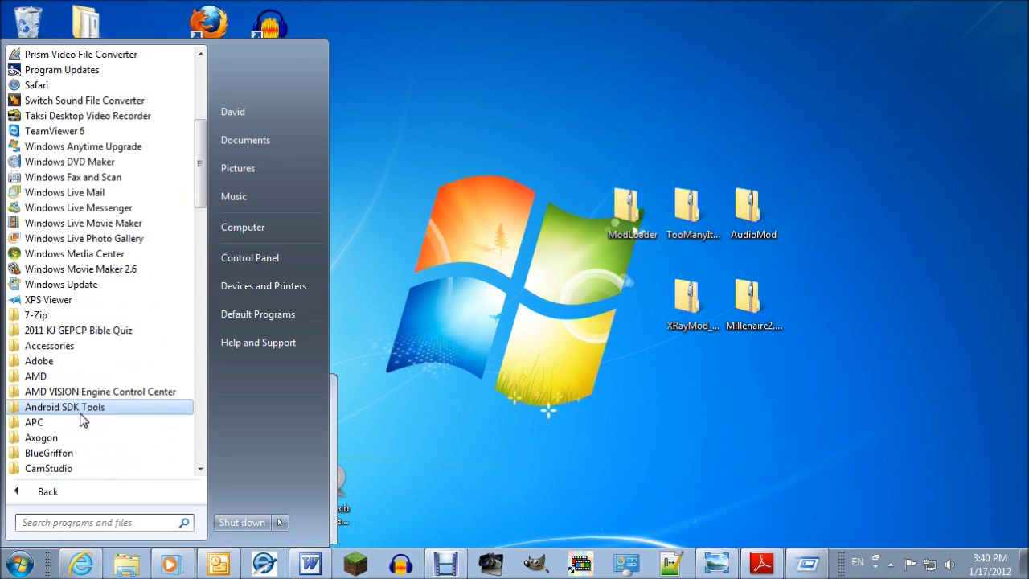
left_click(56, 347)
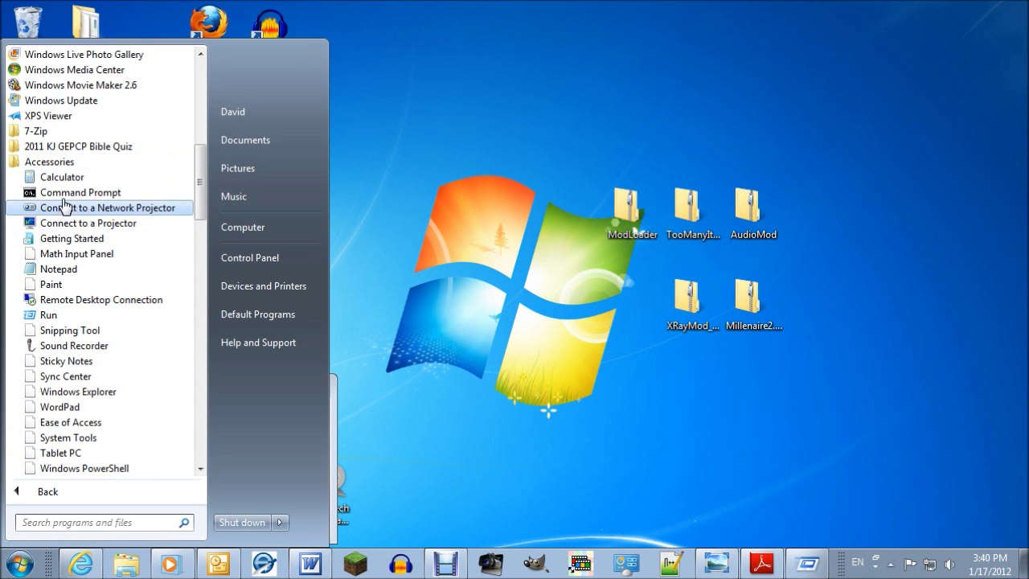
scroll(80, 265, "down", 1)
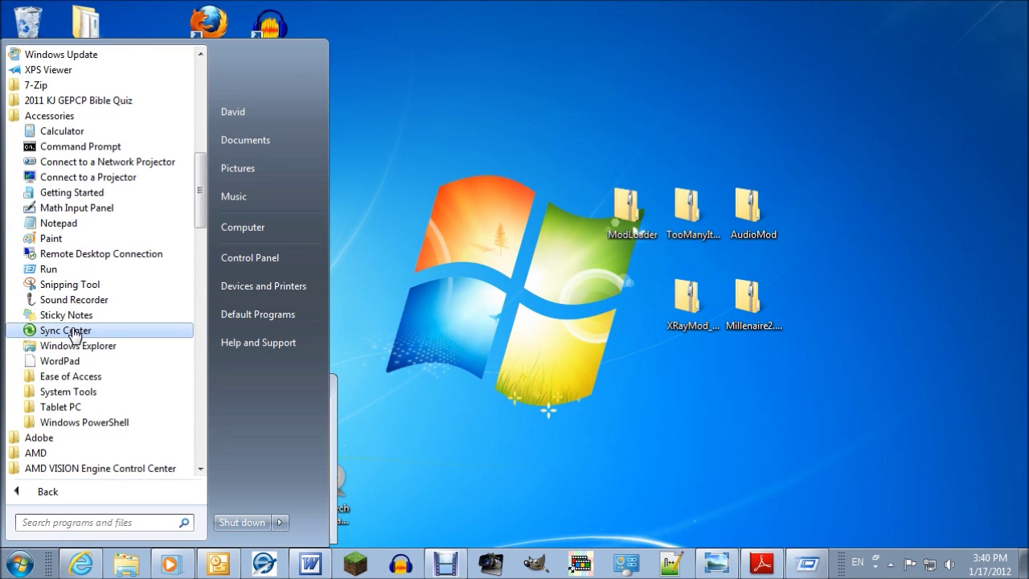
left_click(50, 270)
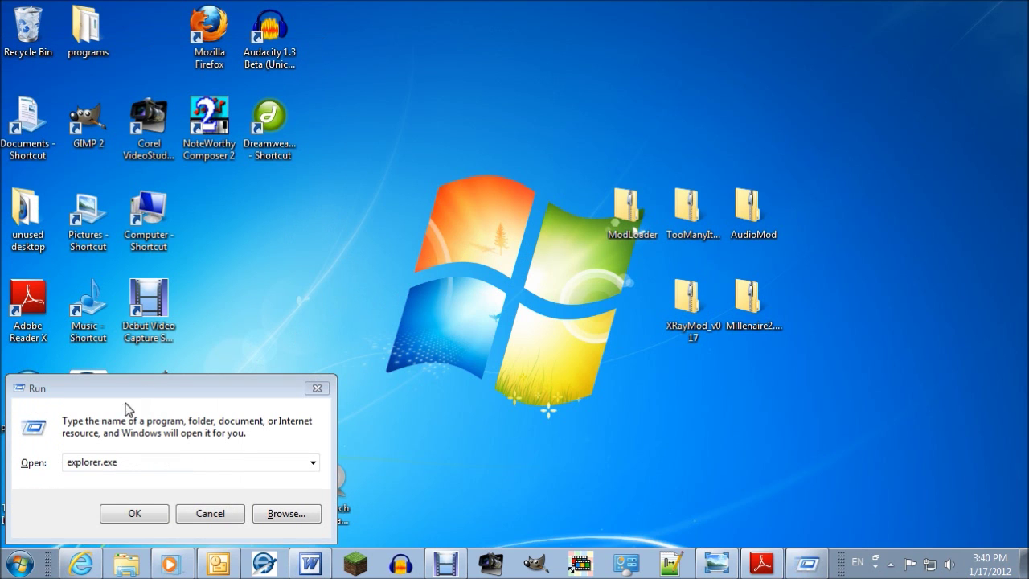
Run %appdata% from a fresh Run dialog to open AppData\Roaming.
left_click(317, 388)
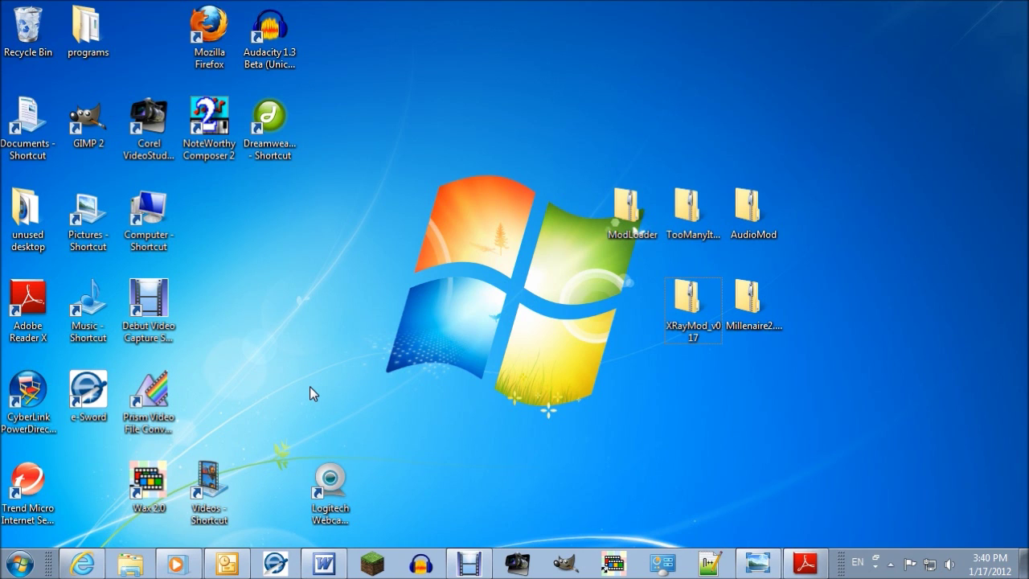
key("super+r")
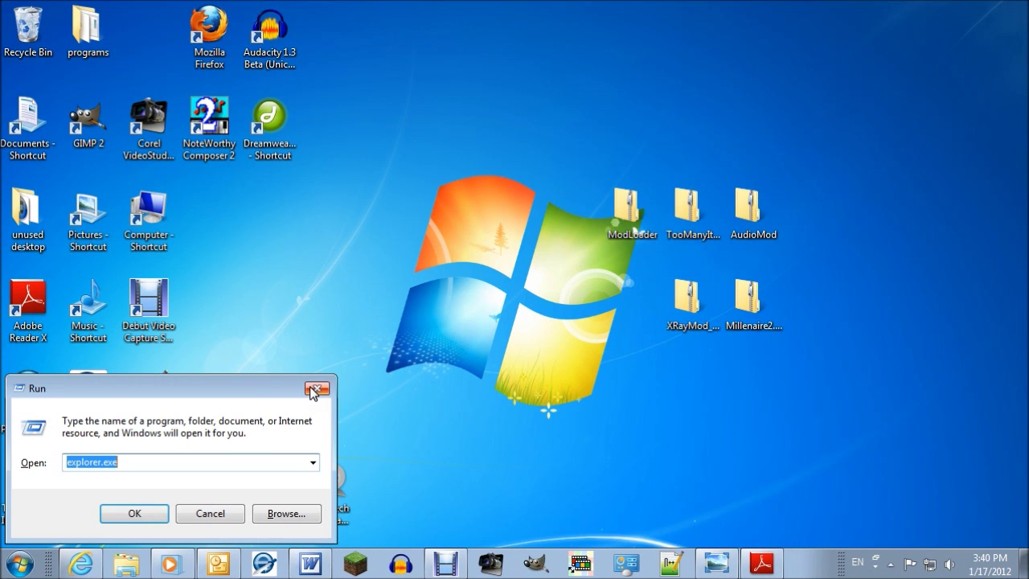
key("BackSpace")
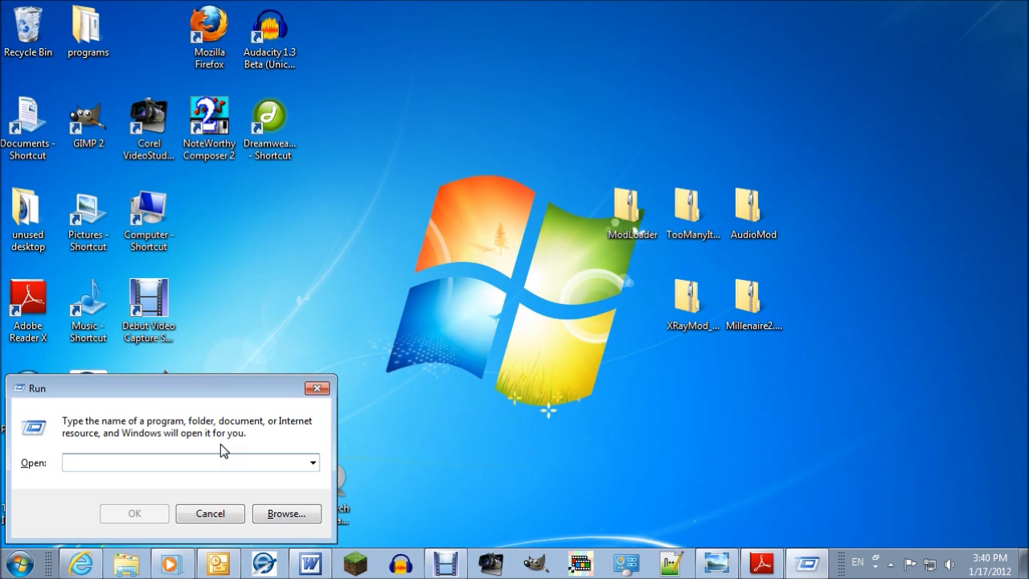
type("%")
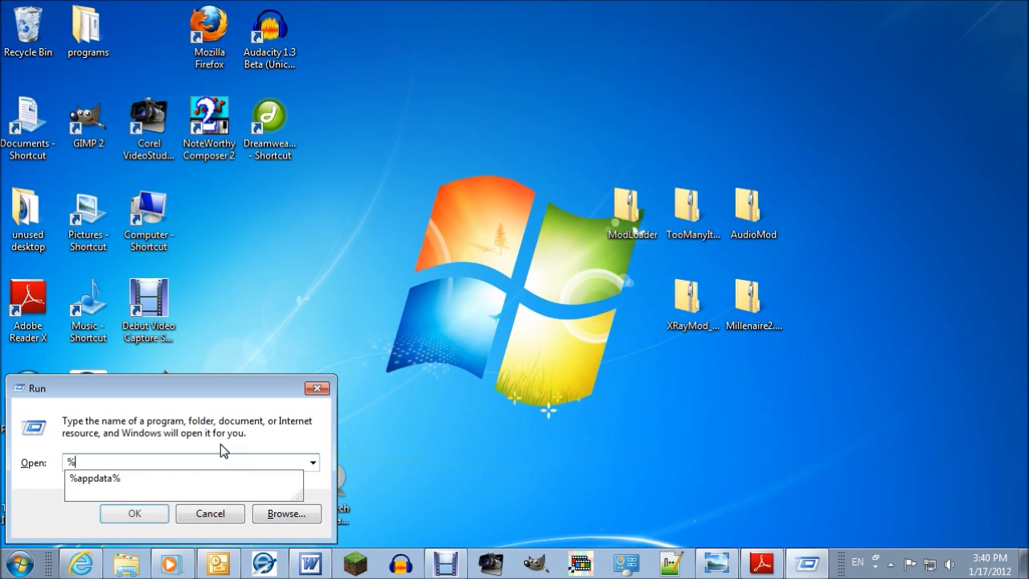
type("appdata")
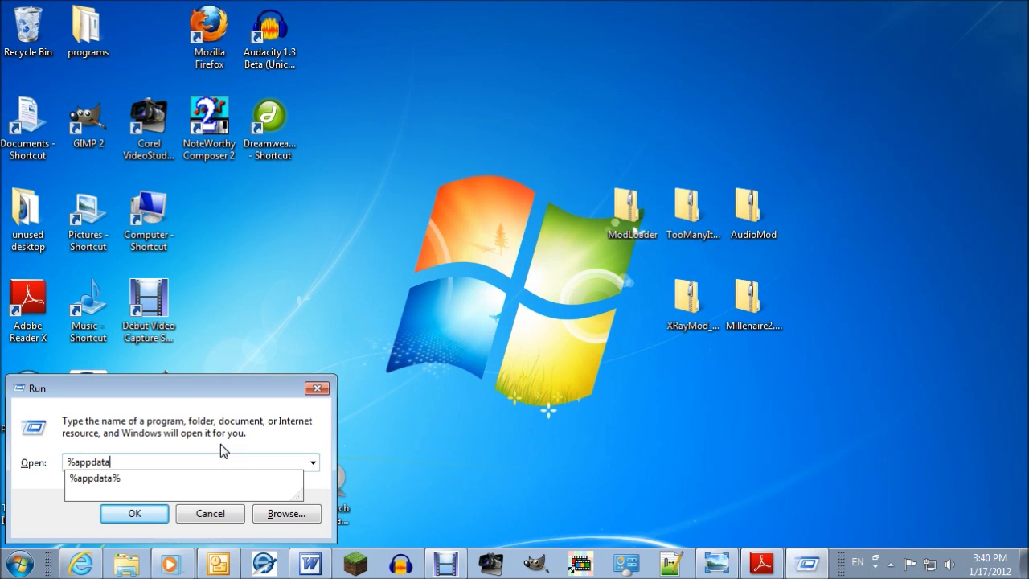
type("%")
key("Return")
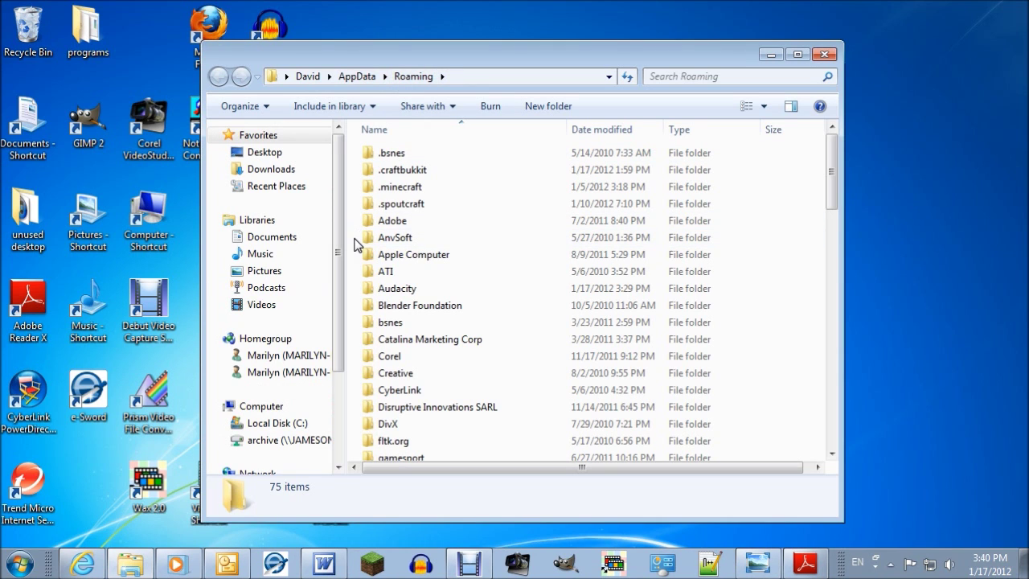
Open the .minecraft\bin folder and shift the Explorer window left.
double_click(394, 186)
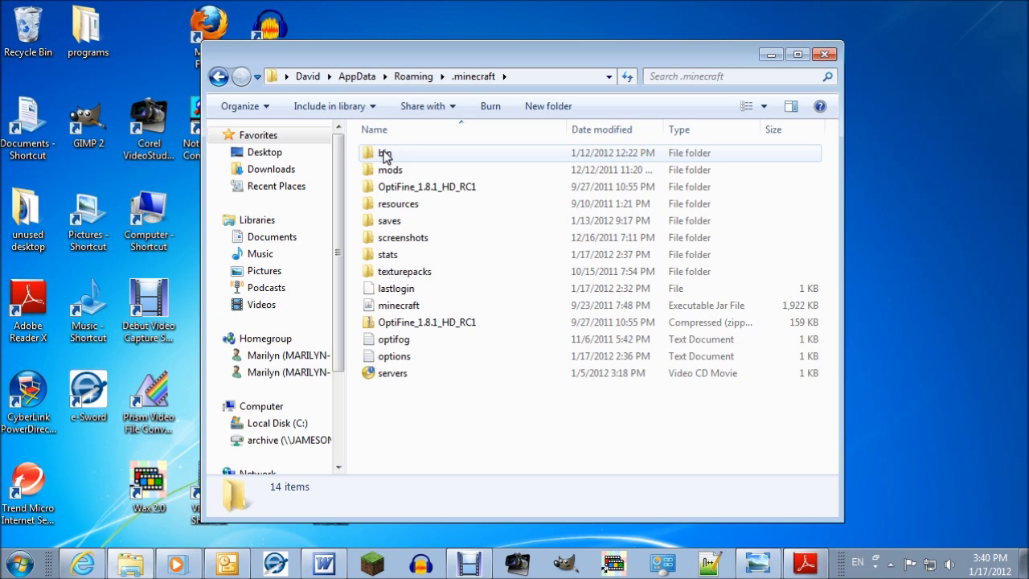
left_click(385, 156)
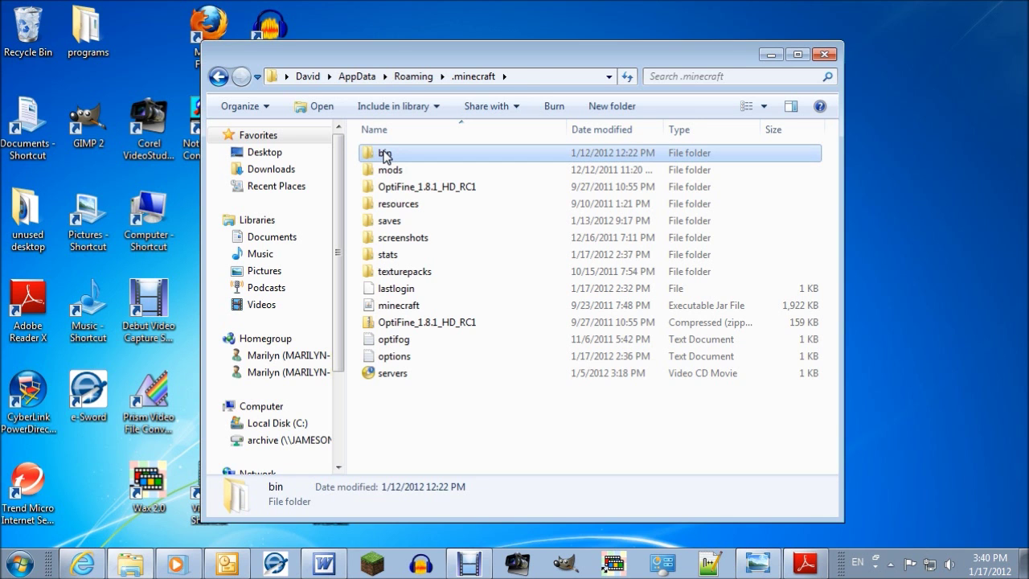
double_click(385, 156)
left_click_drag(536, 56, 381, 51)
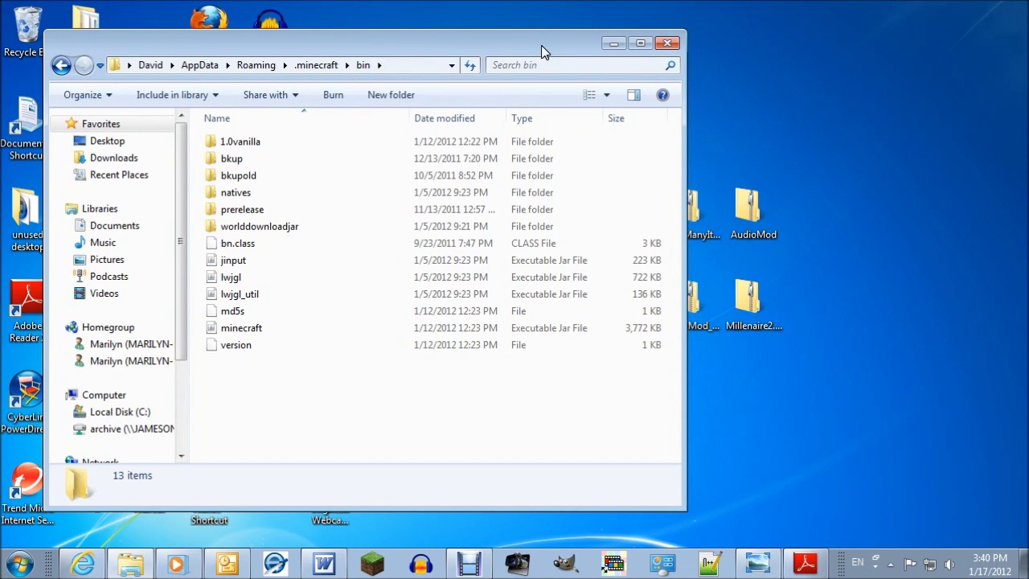
Open minecraft.jar as an archive through the 7-Zip context menu.
right_click(241, 335)
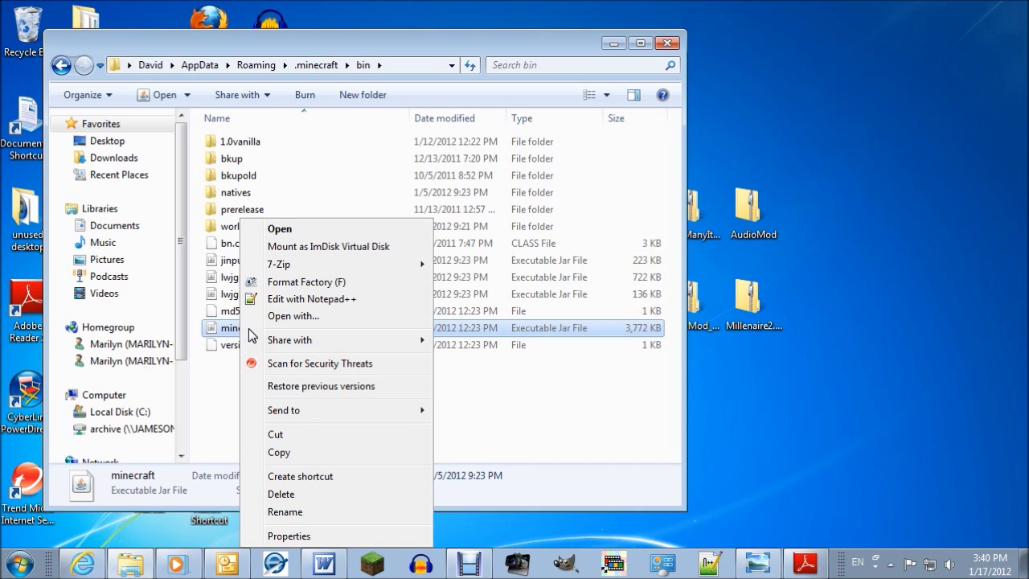
mouse_move(325, 266)
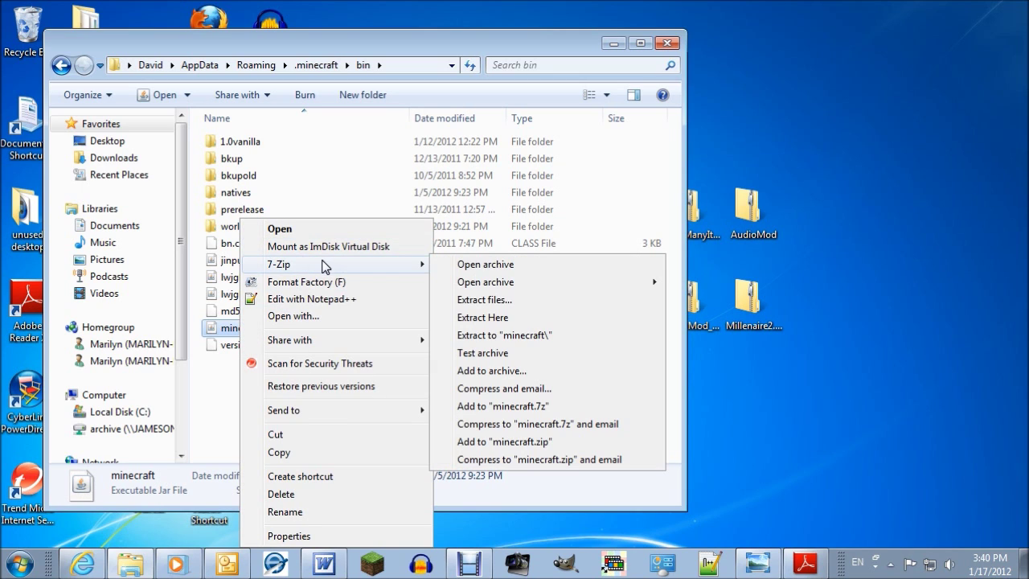
left_click(484, 266)
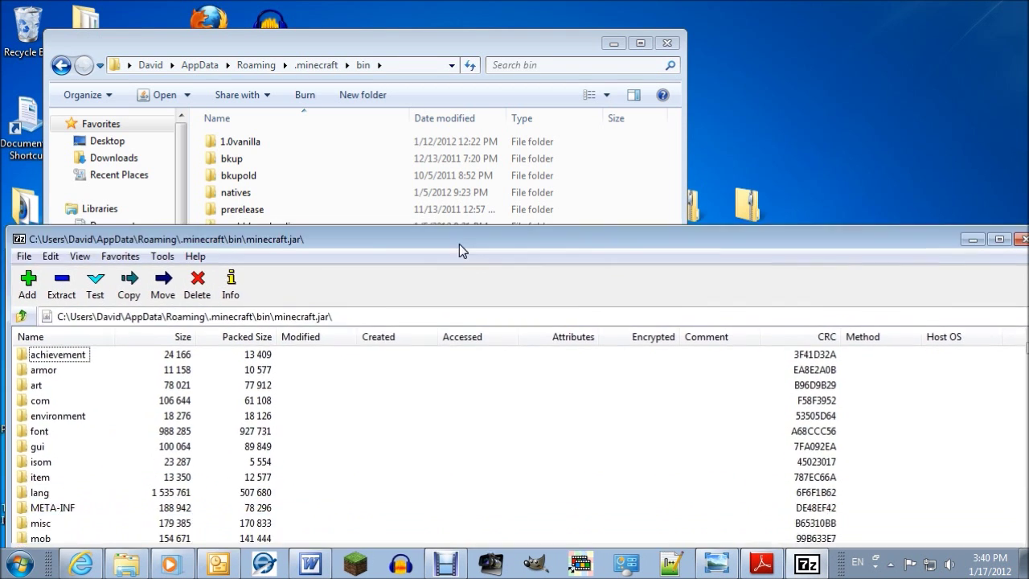
Restore the full-screen minecraft.jar window and shrink it toward the upper left.
double_click(459, 244)
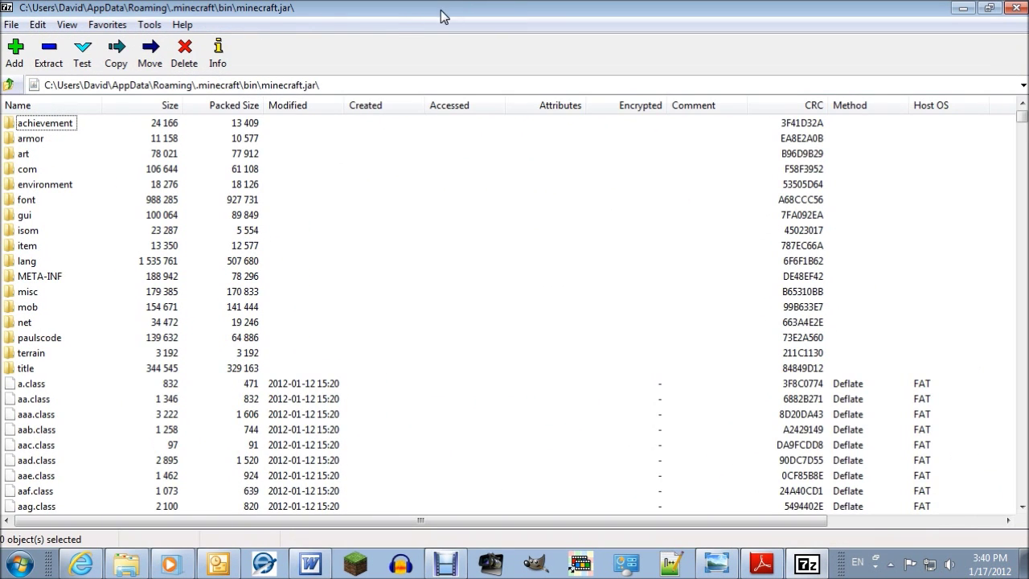
left_click_drag(402, 11, 499, 24)
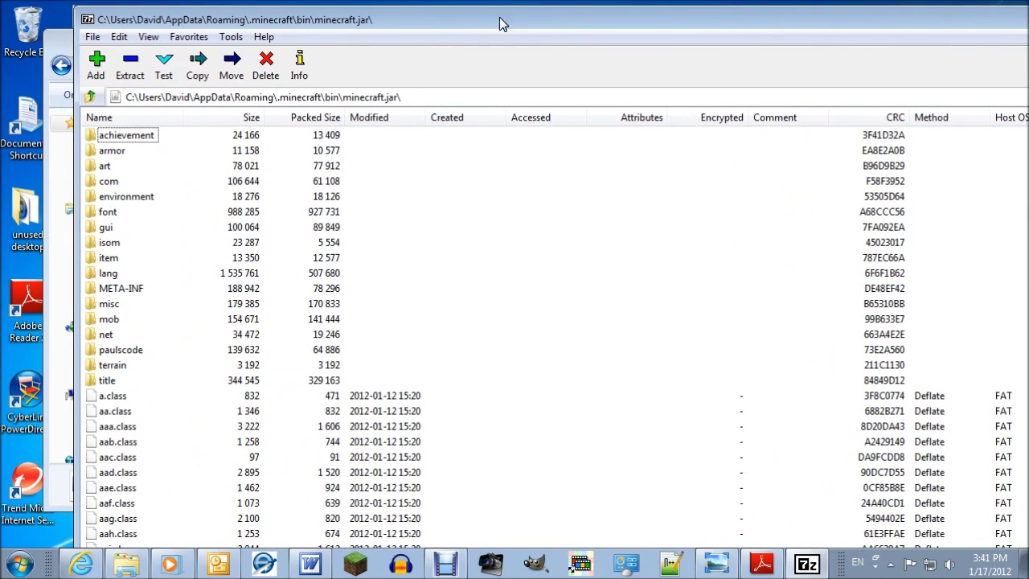
left_click_drag(75, 8, 451, 169)
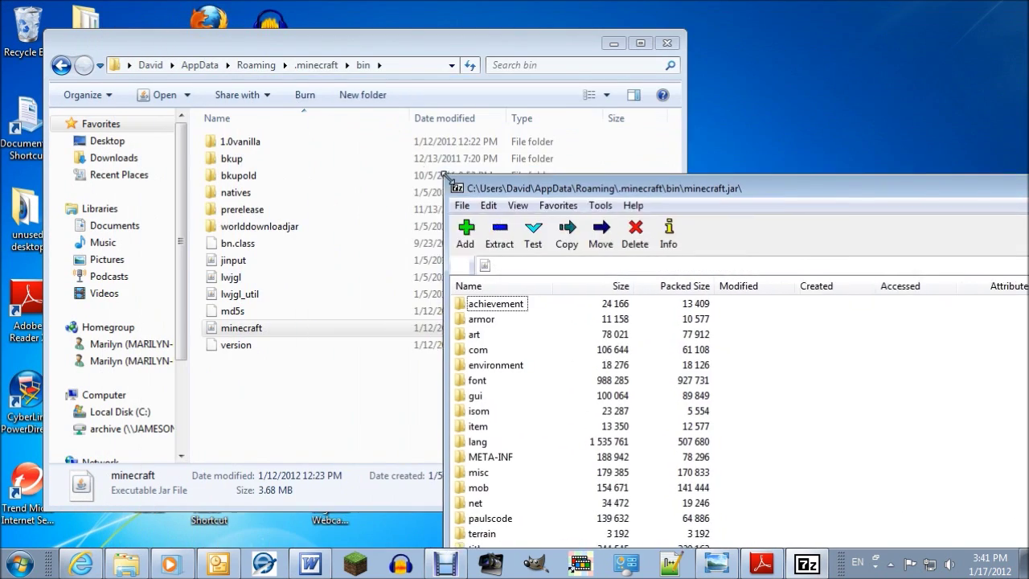
left_click_drag(565, 193, 175, 51)
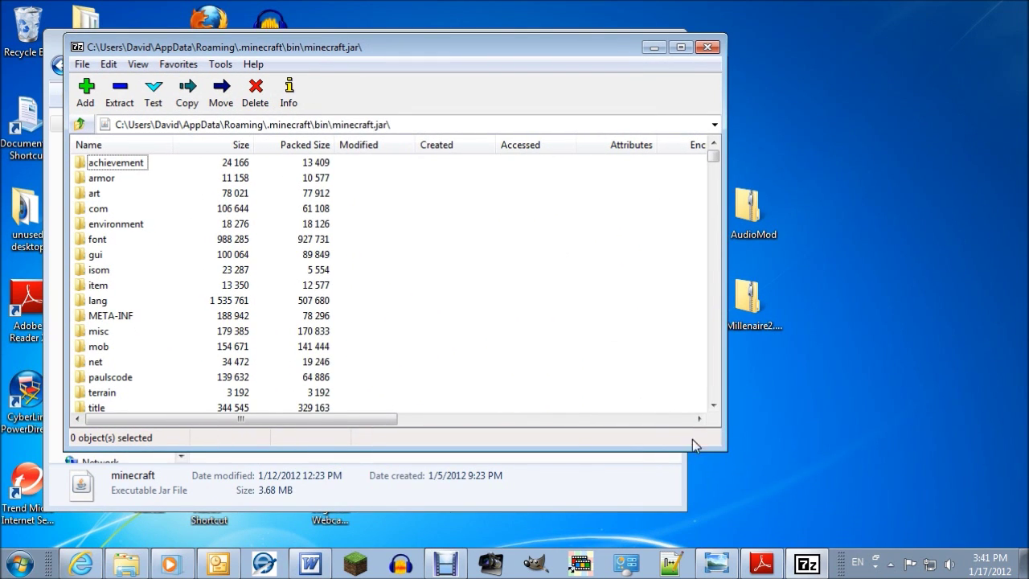
left_click_drag(722, 362, 482, 361)
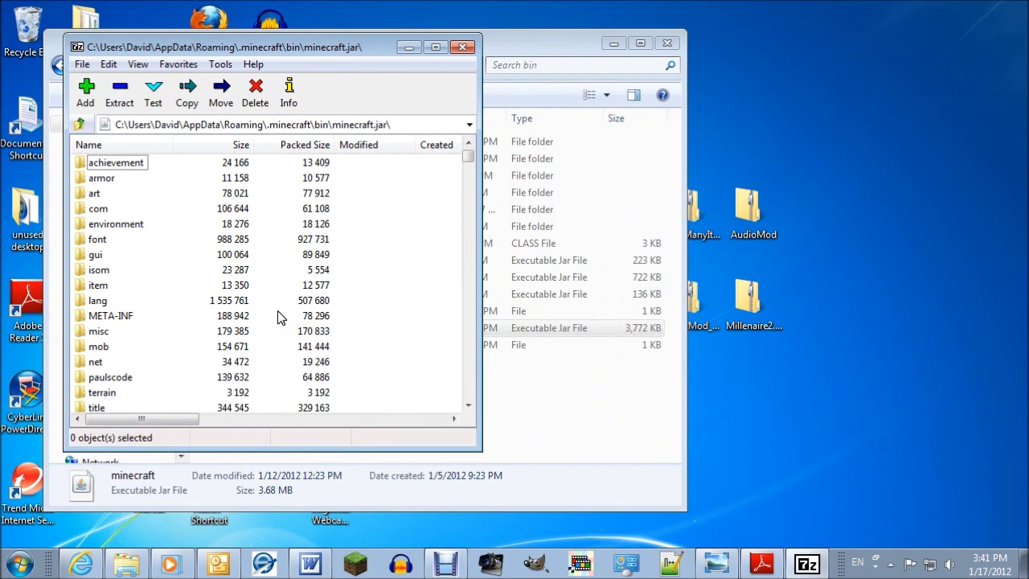
scroll(181, 318, "down", 1)
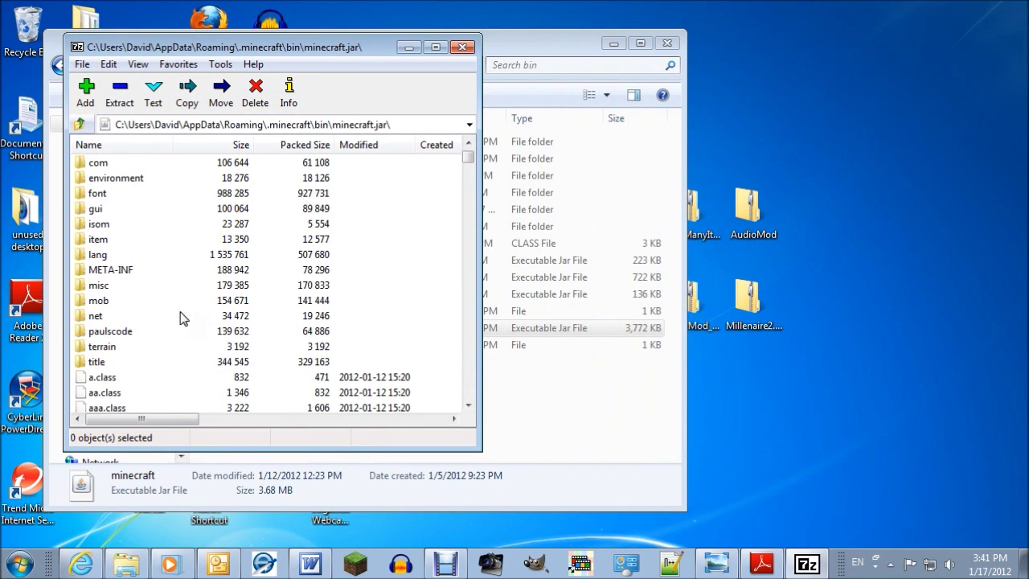
Delete the META-INF folder from minecraft.jar, leaving the jar at 3,695 KB.
left_click(104, 274)
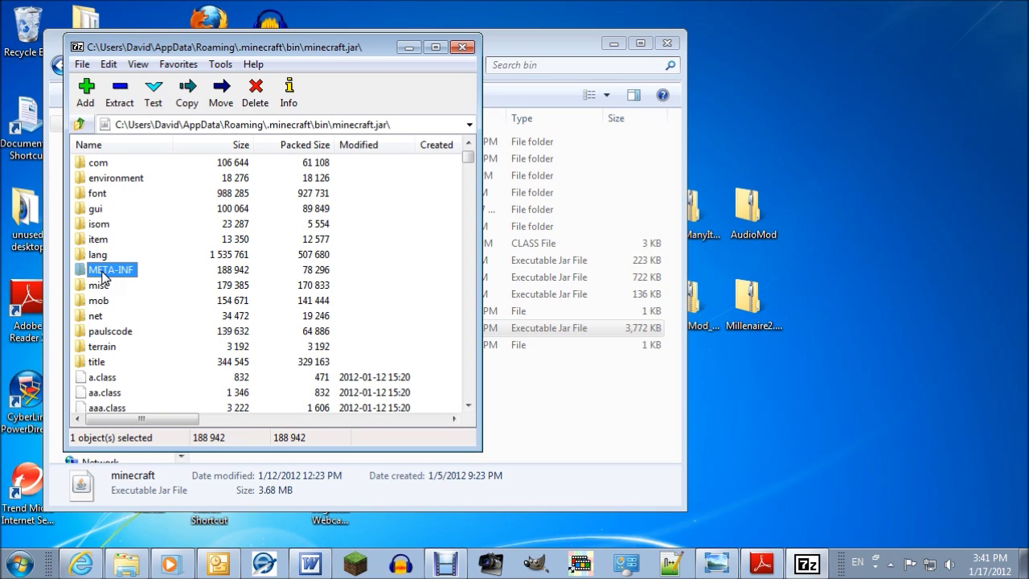
key("Delete")
key("Return")
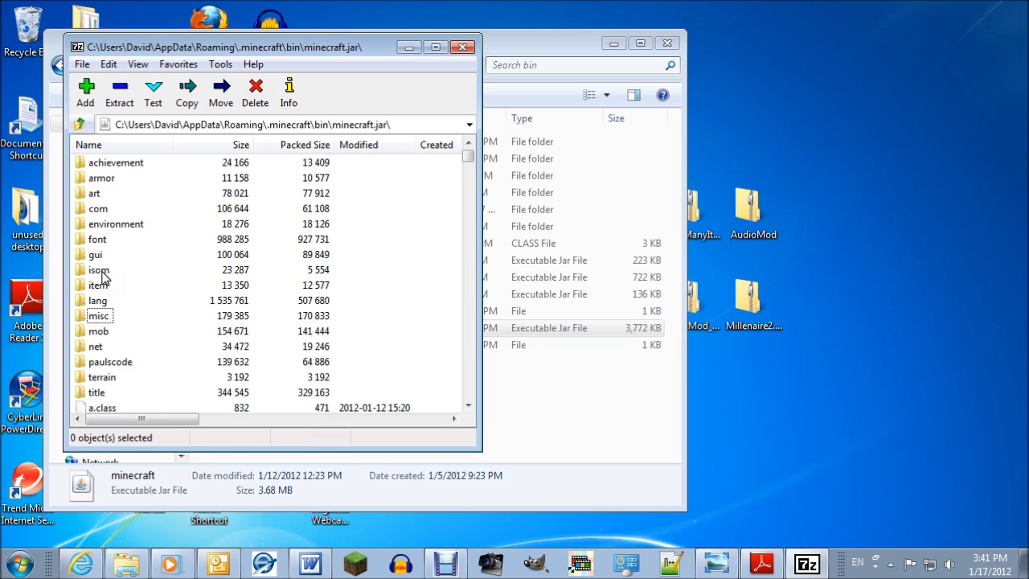
left_click_drag(346, 46, 283, 26)
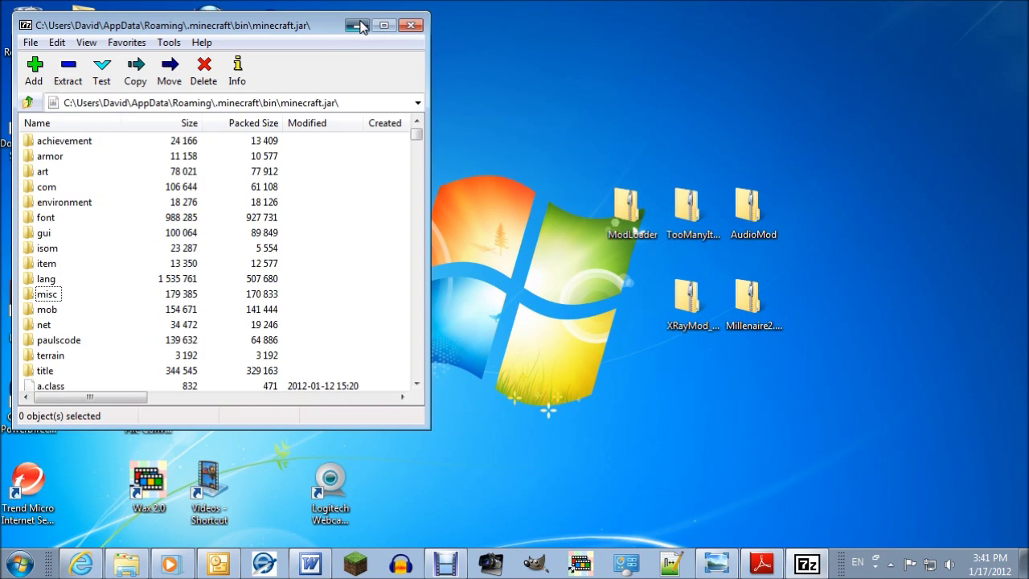
Minimize 7-Zip, scroll through the 191-item Downloads folder, then close it.
left_click(358, 26)
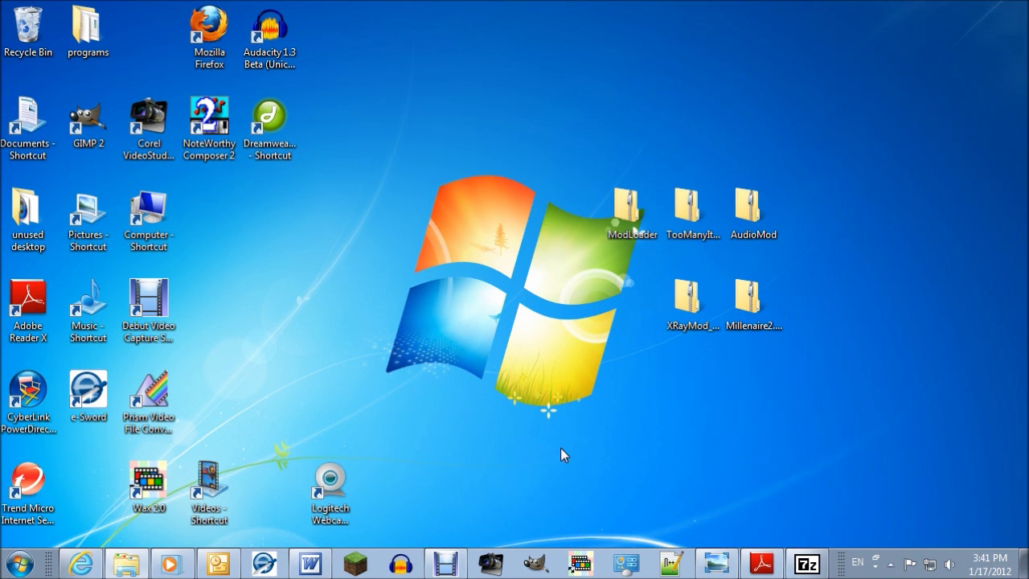
key("super+2")
scroll(499, 331, "down", 6)
scroll(458, 322, "down", 20)
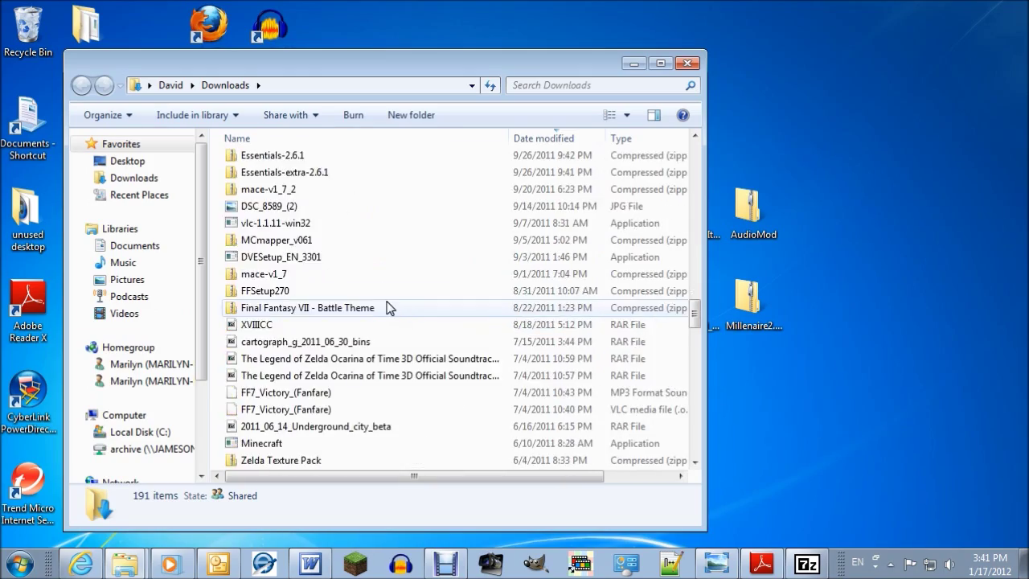
scroll(388, 308, "down", 15)
scroll(386, 311, "up", 7)
scroll(386, 311, "up", 20)
scroll(386, 311, "up", 20)
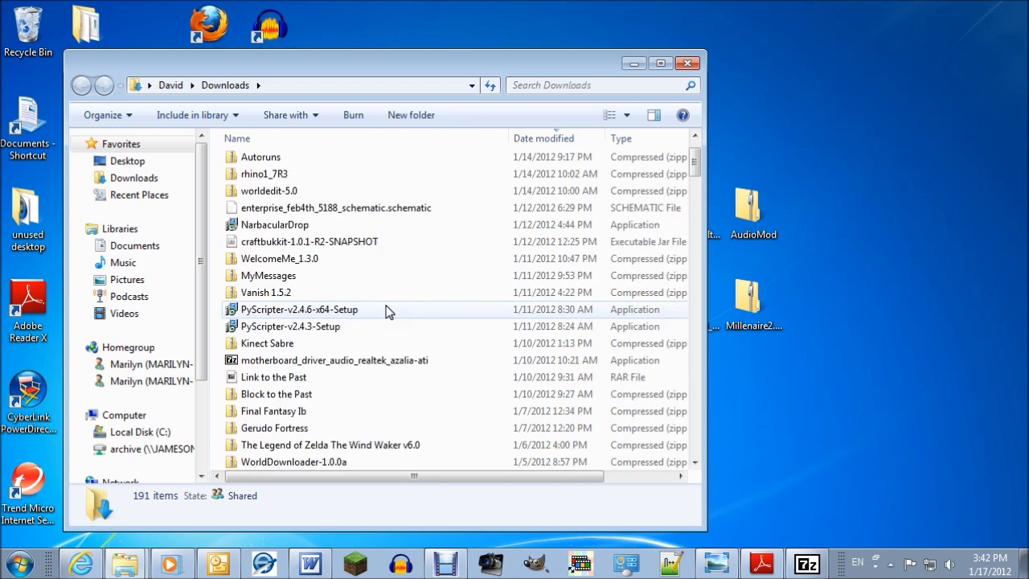
scroll(386, 311, "up", 1)
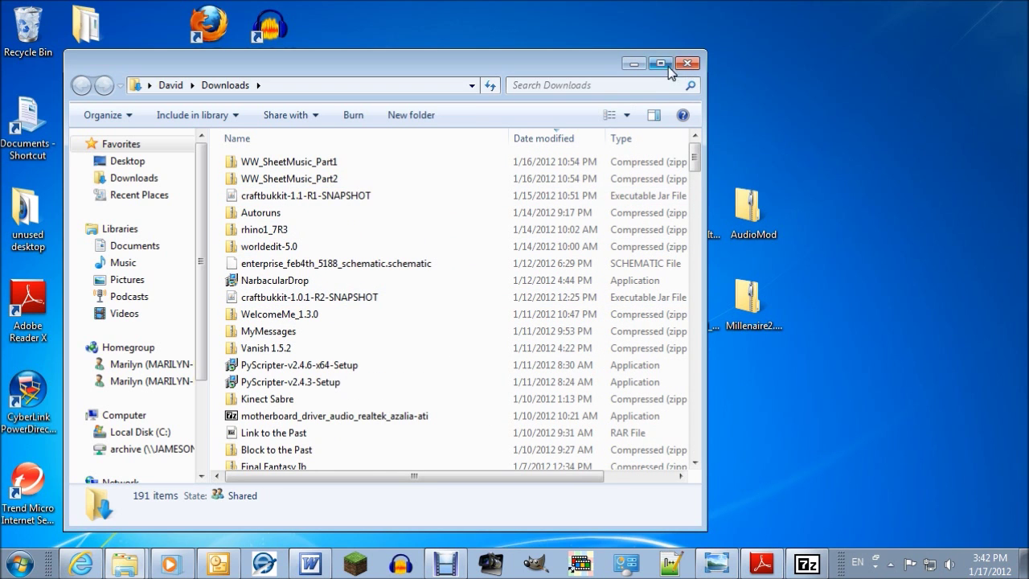
left_click(688, 62)
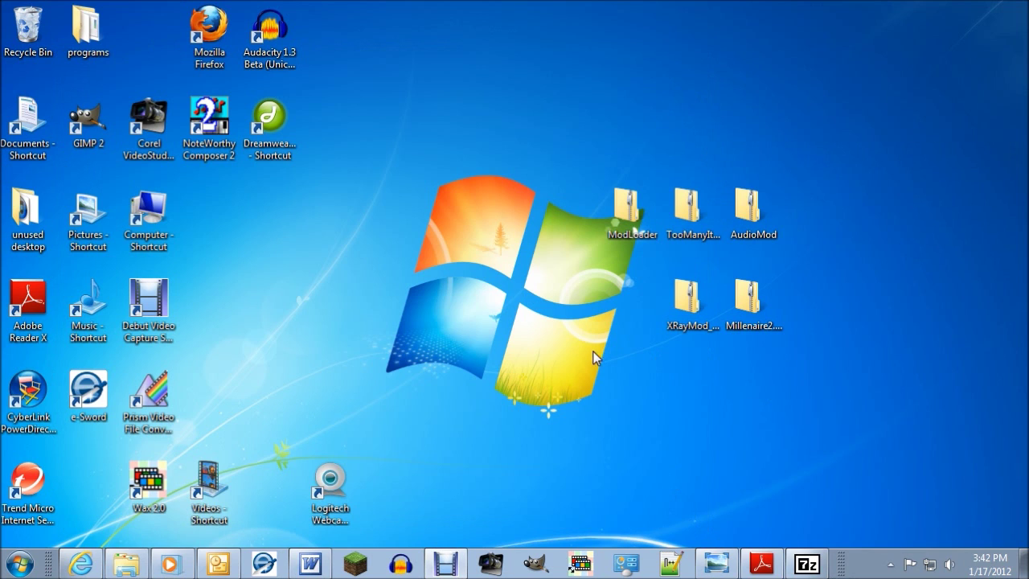
Set the ModLoader and AudioMod folders side by side above the Windows logo.
left_click_drag(576, 156, 563, 228)
left_click_drag(635, 218, 514, 126)
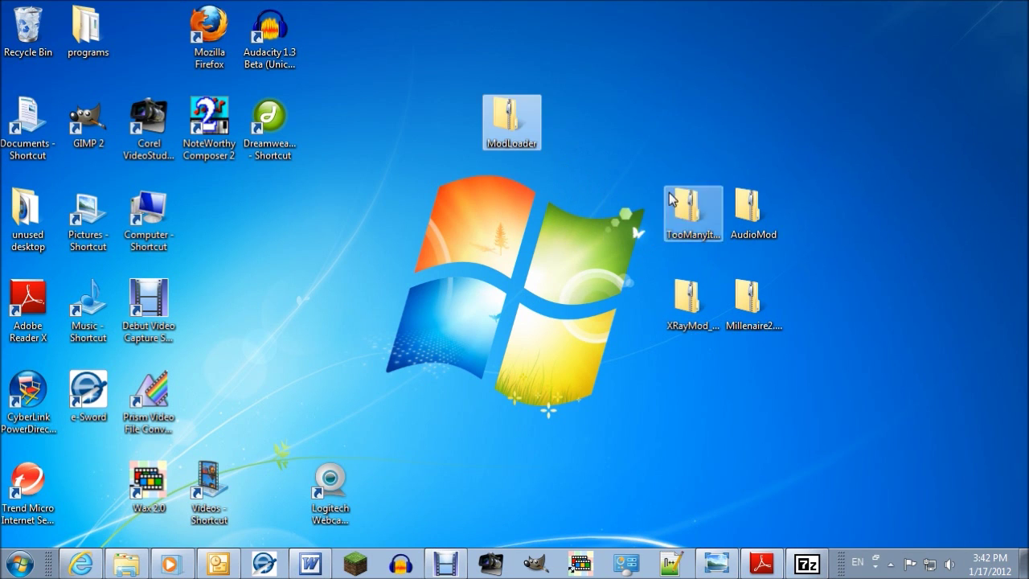
left_click(752, 210)
left_click_drag(754, 211, 610, 142)
left_click(601, 184)
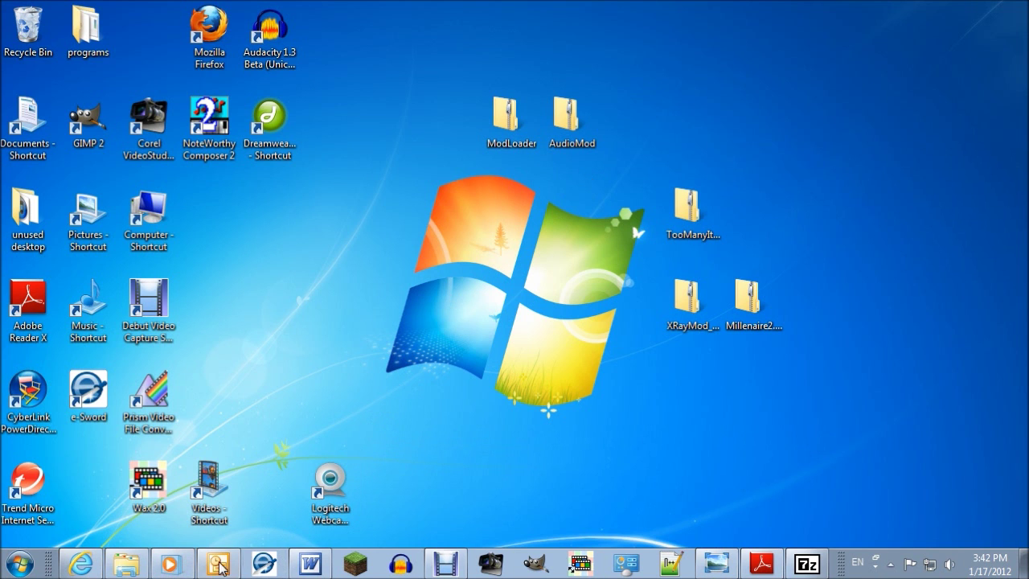
left_click(81, 564)
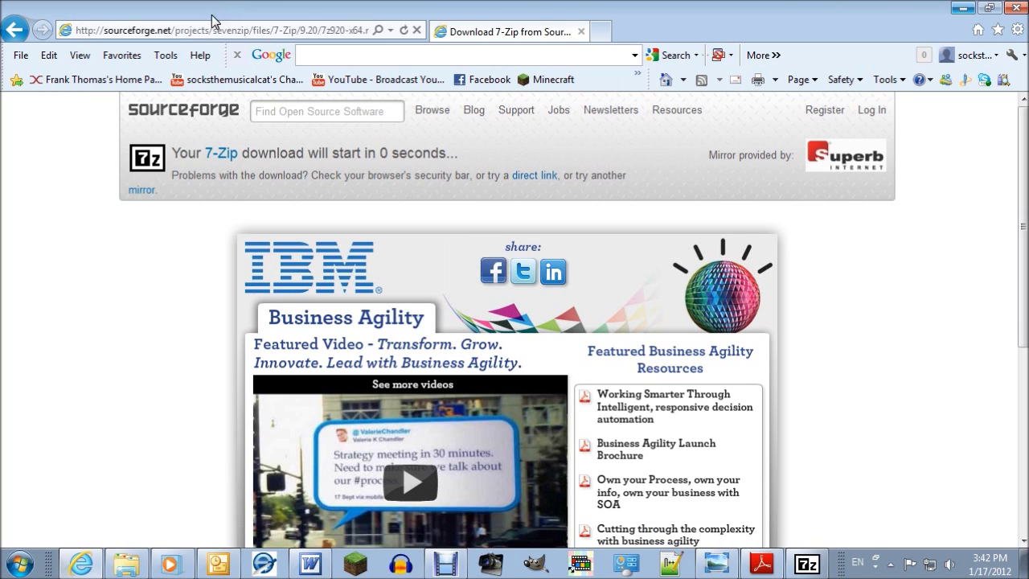
Open the Minecraft Wiki favorite from the Favorites bar overflow in a new tab.
left_click(211, 31)
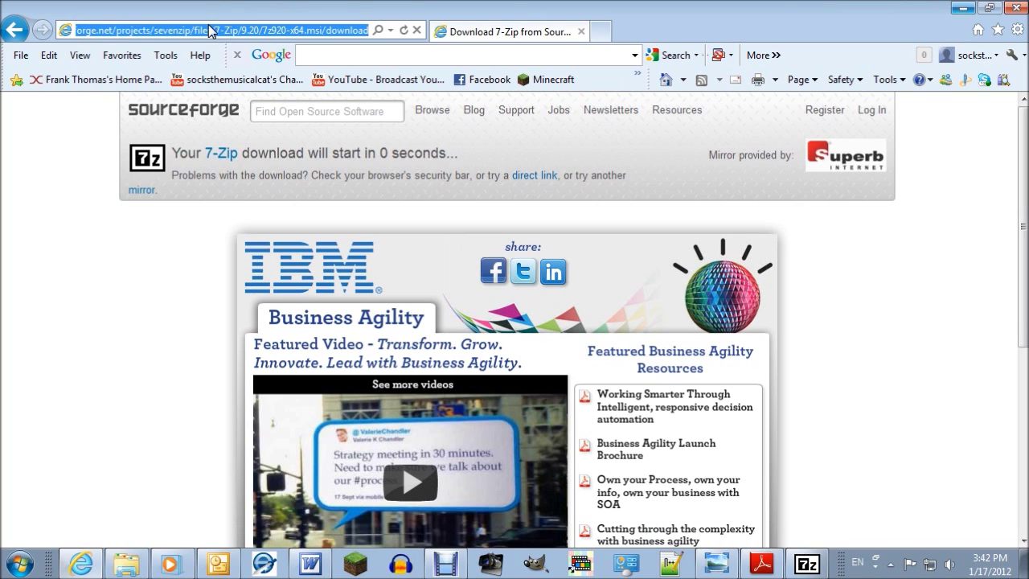
left_click(637, 73)
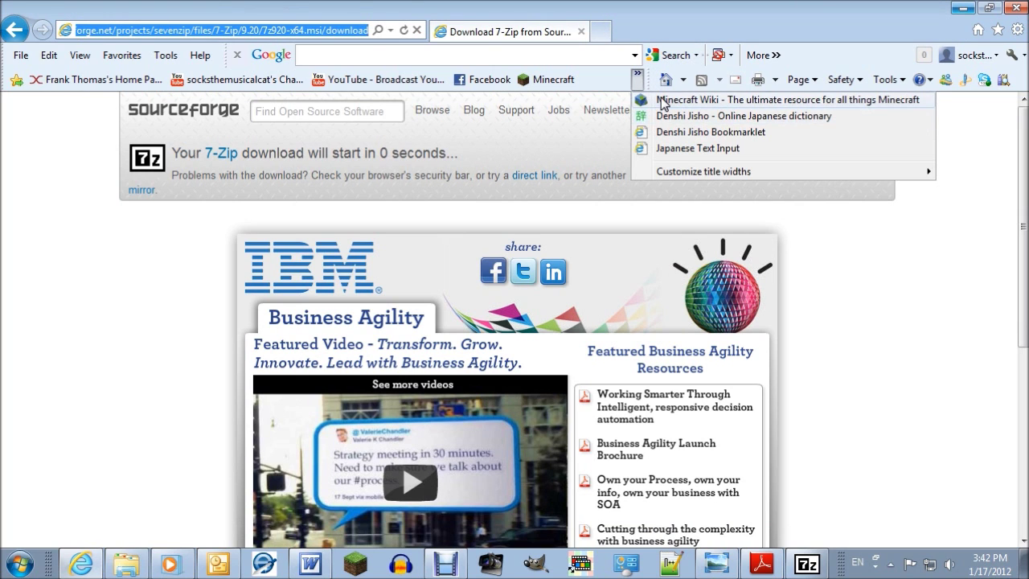
left_click(665, 101)
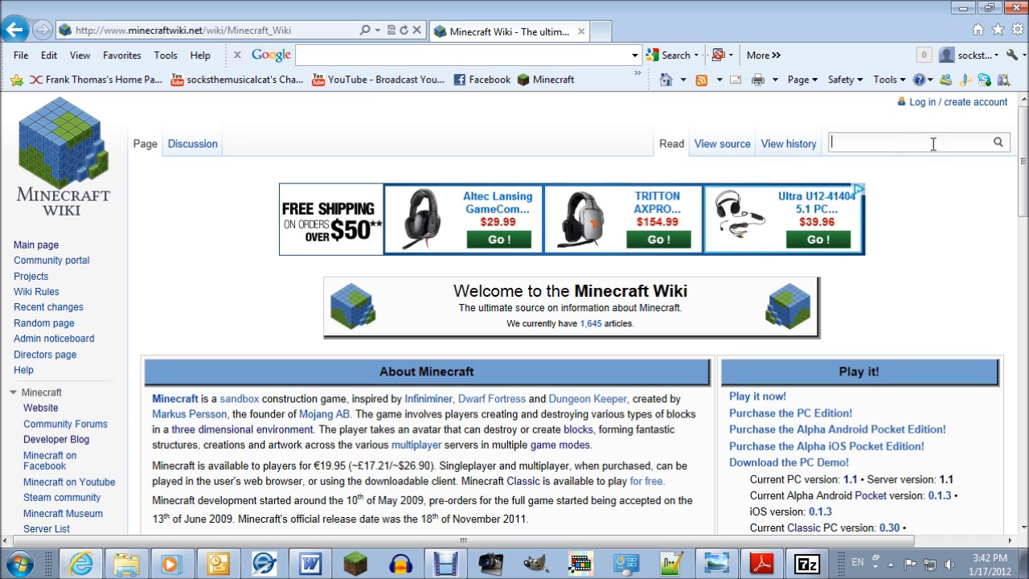
Search the Minecraft Wiki for 'mods' to reach the Mods page.
type("mods")
key("Return")
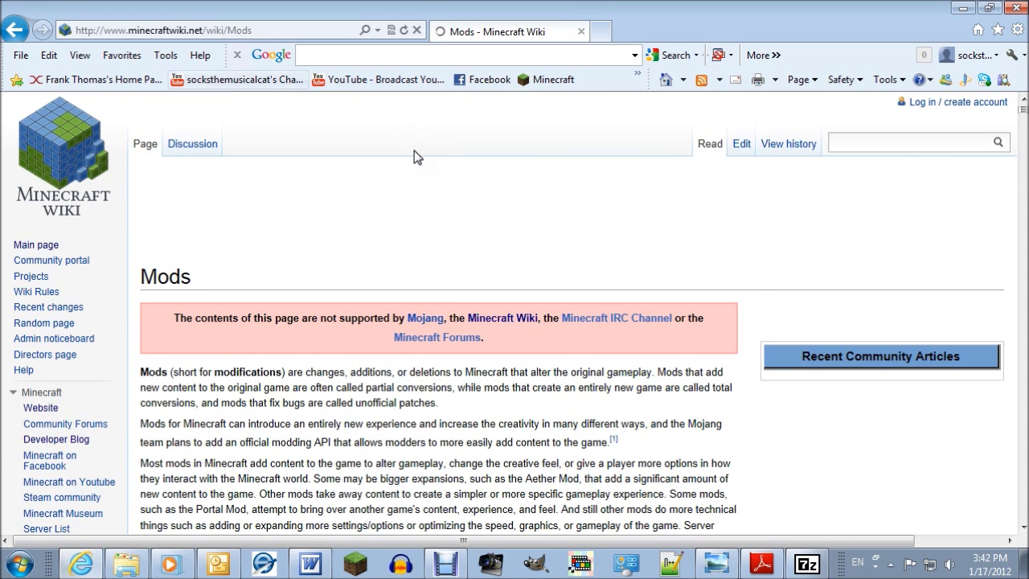
scroll(409, 160, "down", 3)
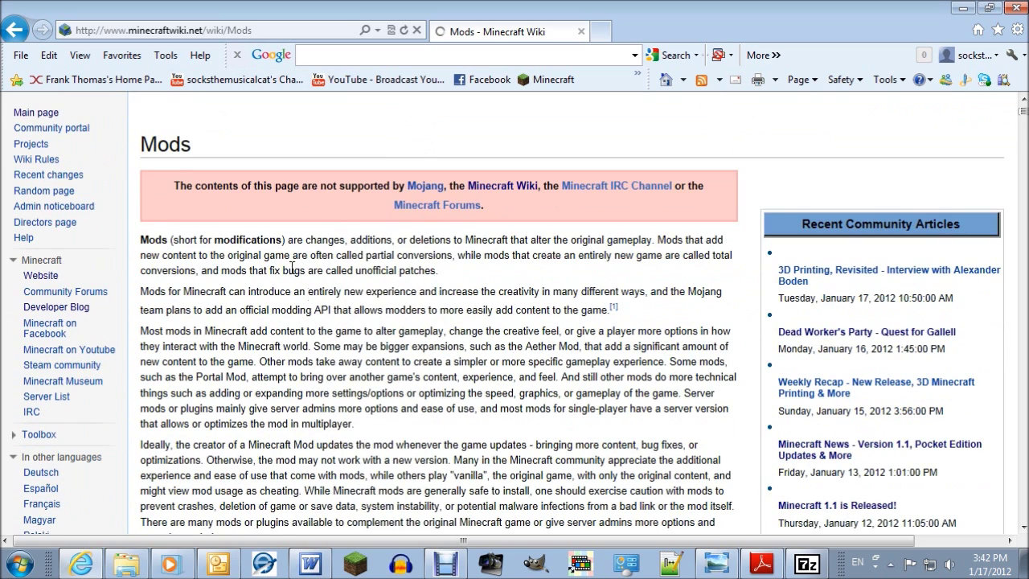
left_click(276, 30)
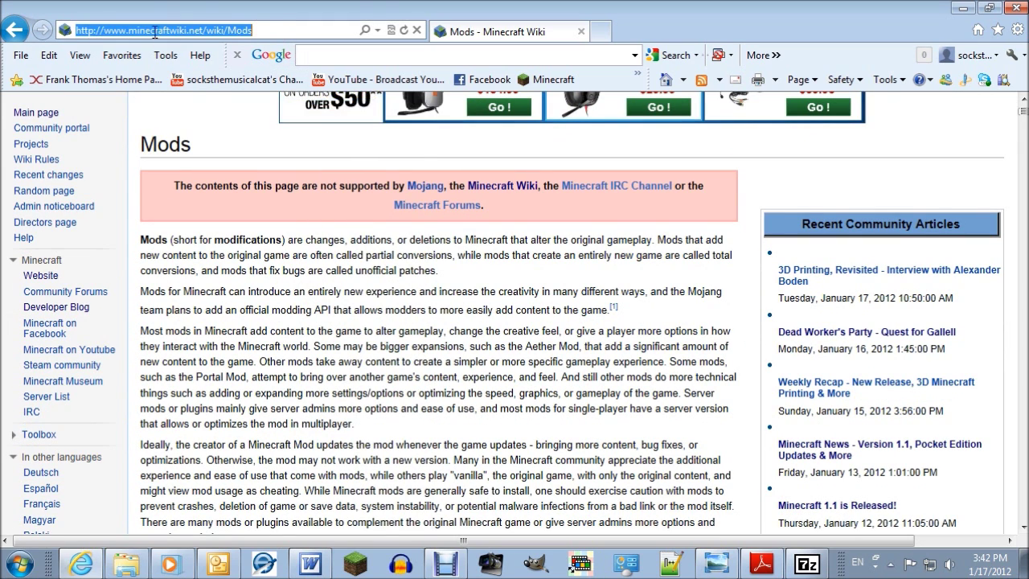
left_click(299, 340)
Scroll through the Fixes and Mod Packs tables, then minimize the browser.
scroll(299, 339, "down", 20)
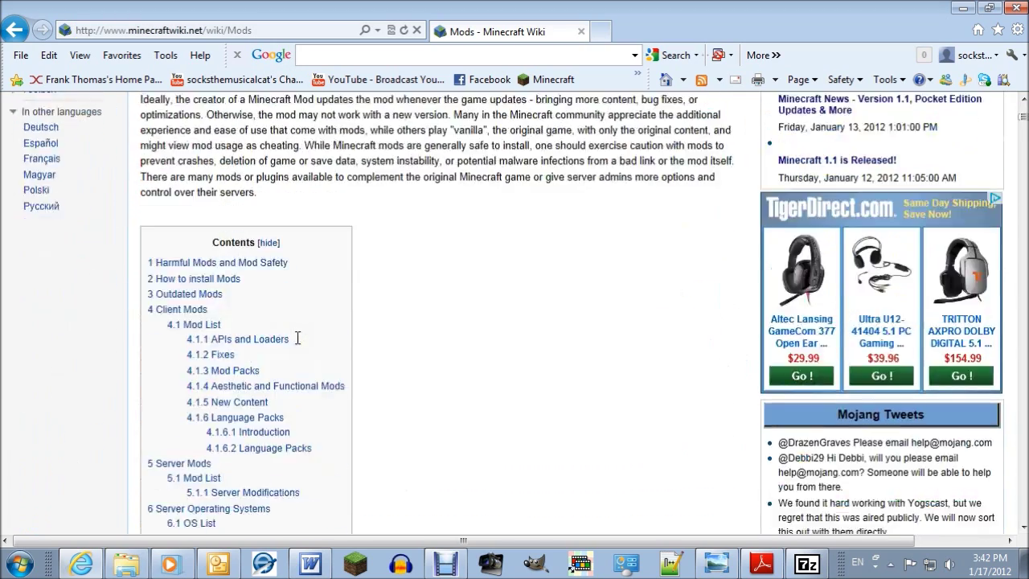
scroll(444, 301, "down", 8)
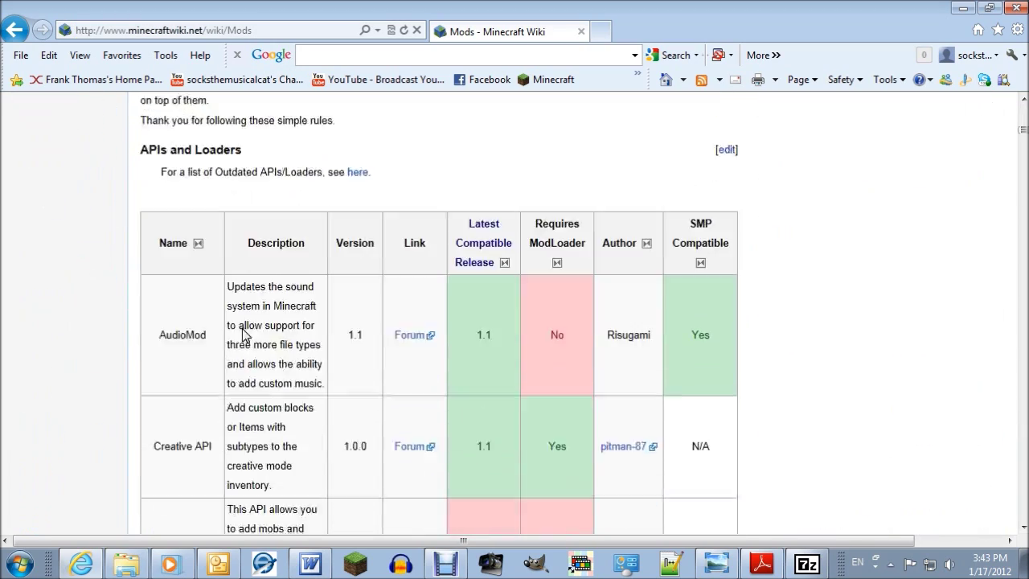
scroll(193, 337, "down", 3)
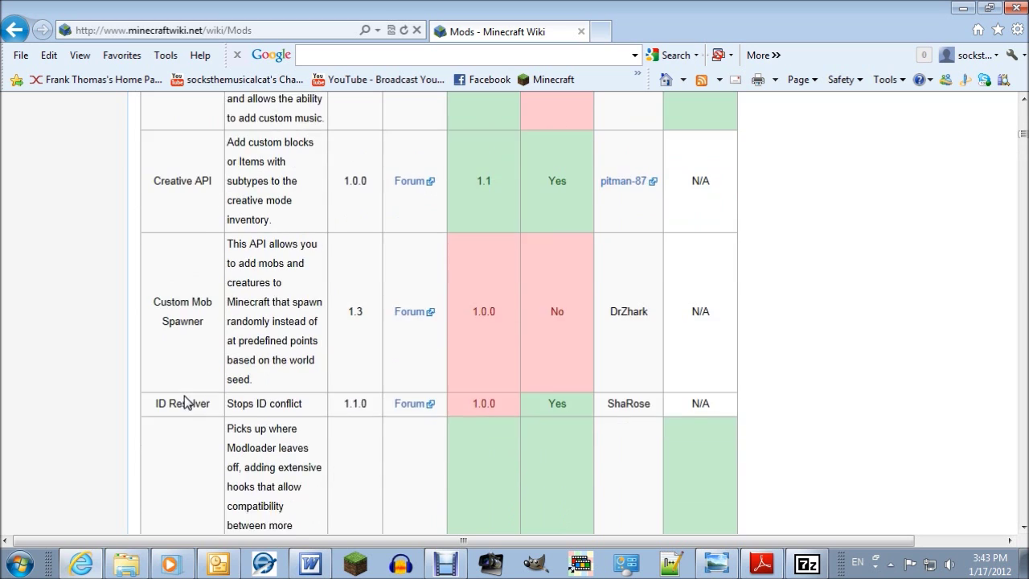
scroll(184, 404, "down", 9)
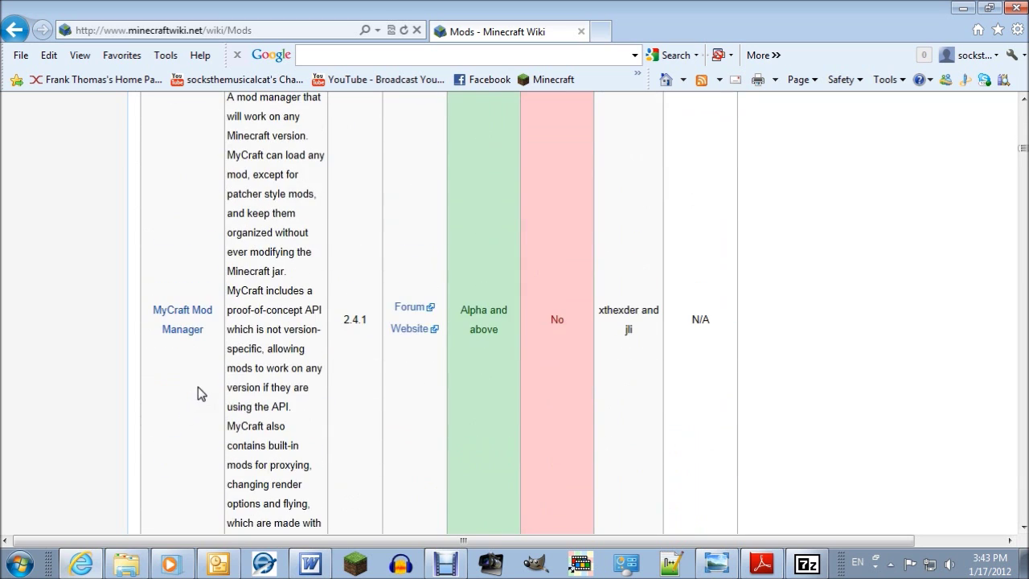
scroll(515, 334, "down", 6)
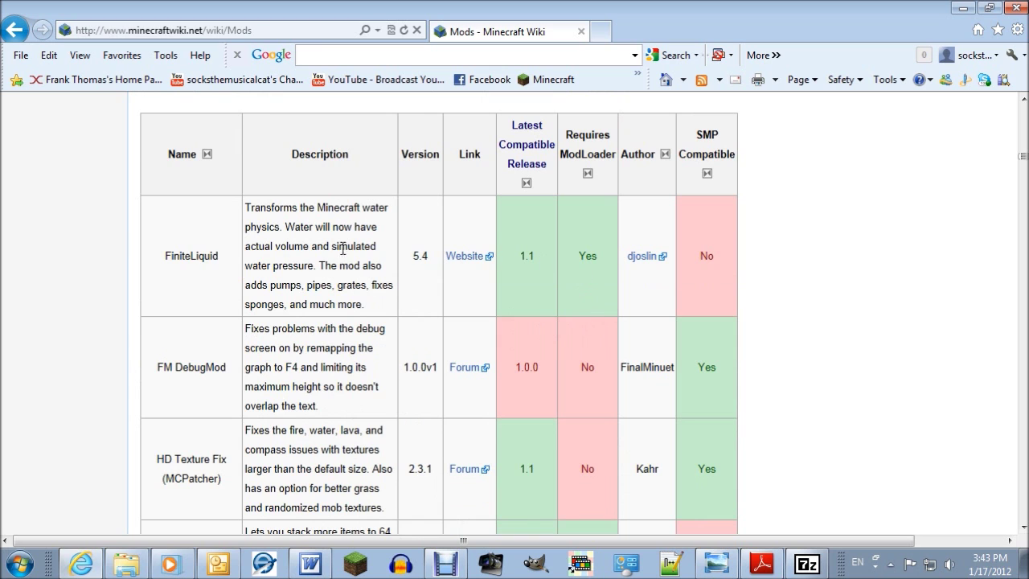
scroll(603, 129, "down", 1)
scroll(604, 114, "up", 1)
scroll(605, 114, "up", 2)
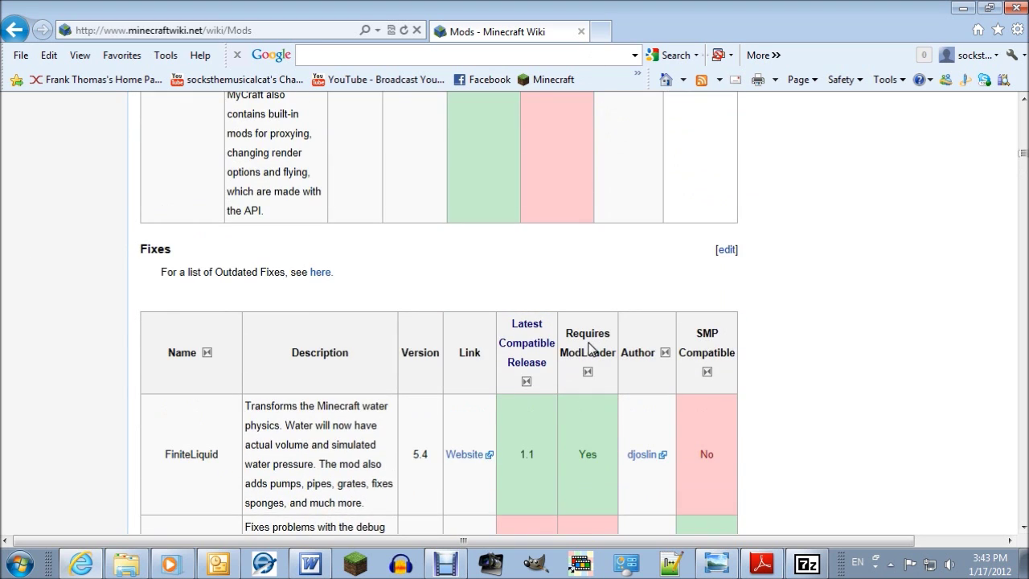
scroll(583, 352, "down", 6)
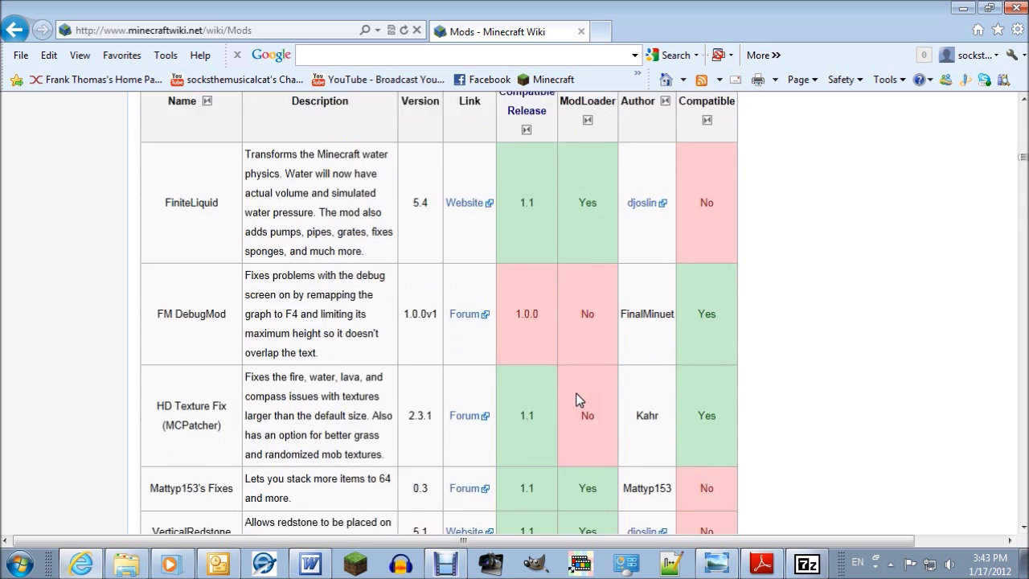
scroll(579, 399, "down", 5)
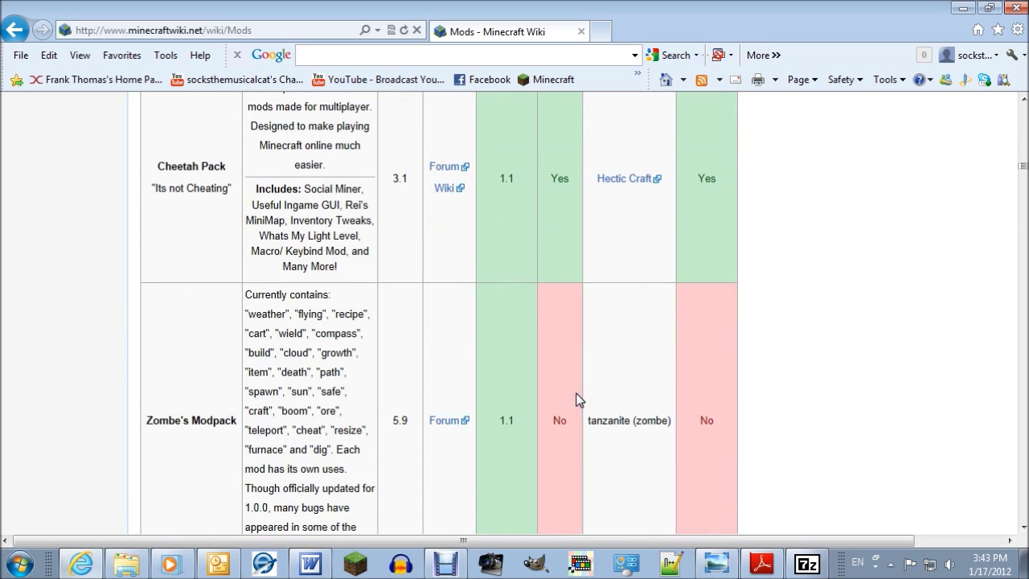
left_click(964, 10)
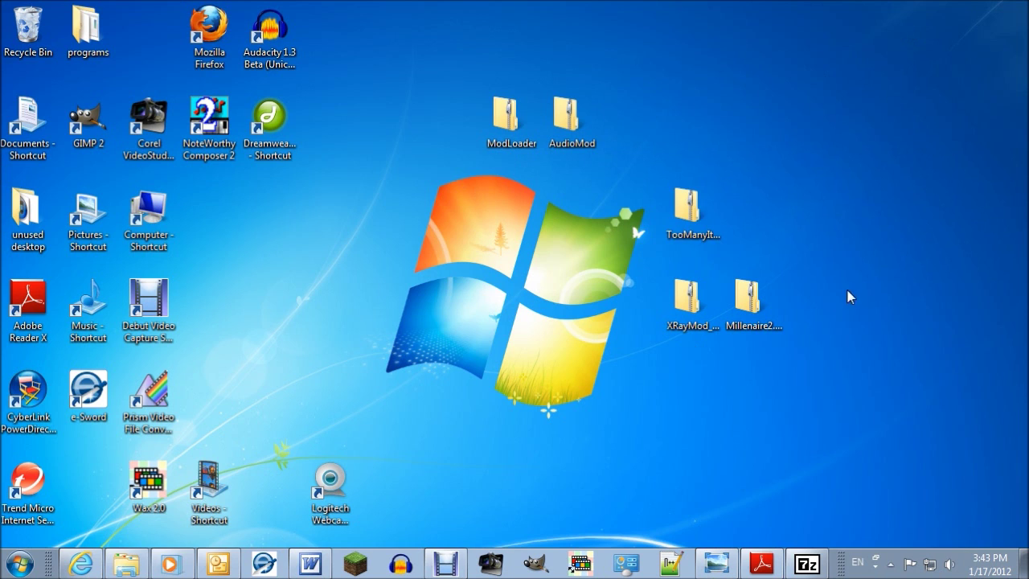
Move the TooManyIt, XRayMod and Millenaire folders toward the ModLoader and AudioMod group.
left_click_drag(680, 213, 378, 213)
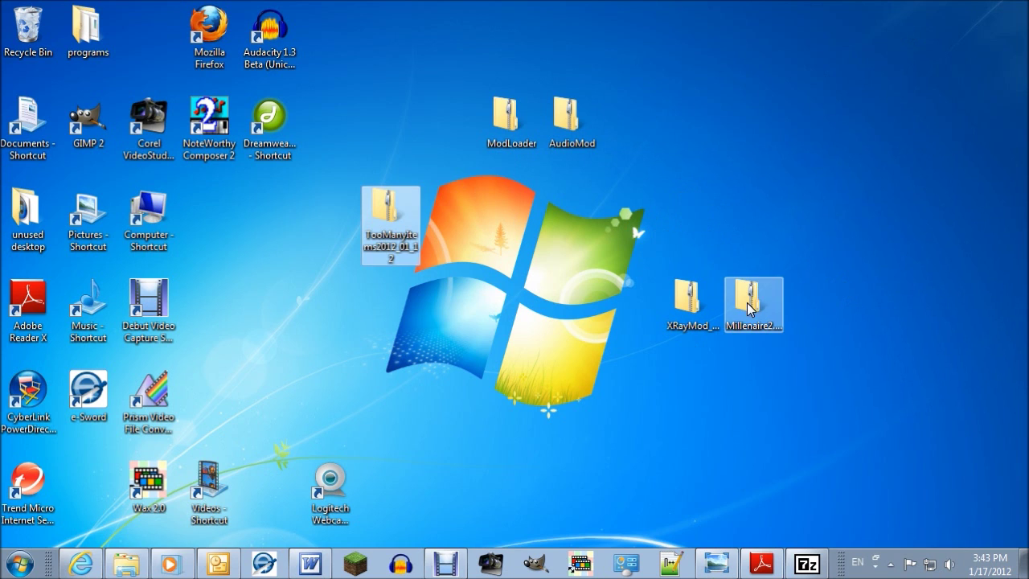
left_click_drag(449, 216, 451, 217)
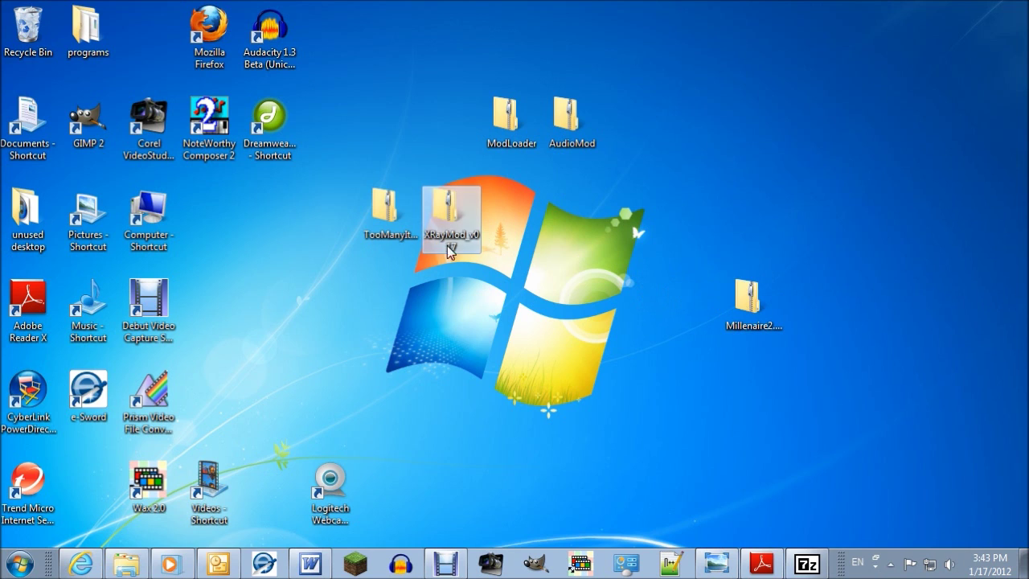
left_click(747, 302)
left_click_drag(699, 206, 682, 217)
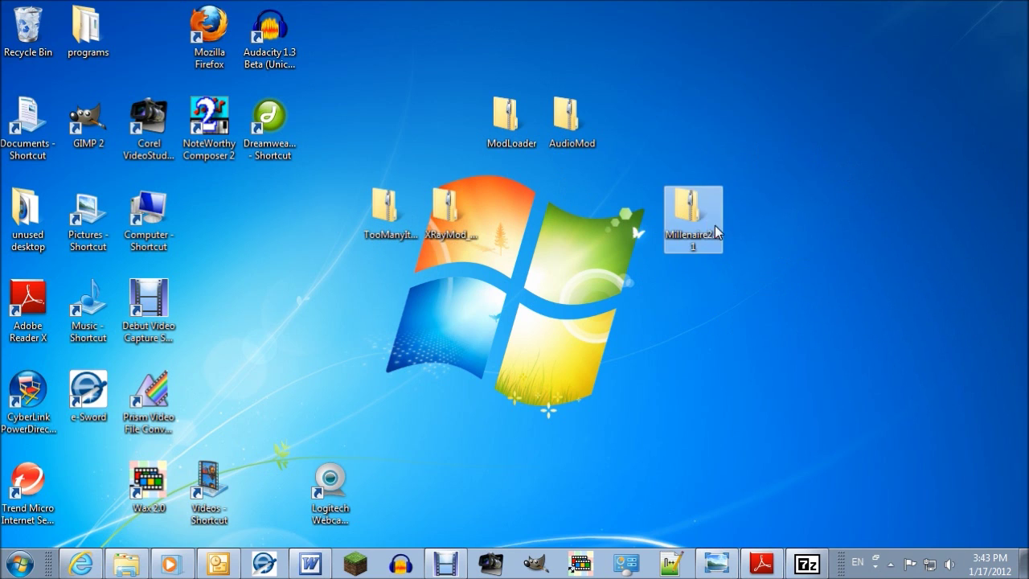
Line up XRayMod, TooManyIt and Millenaire under ModLoader, then select all five archives.
left_click(804, 564)
left_click_drag(464, 218, 560, 249)
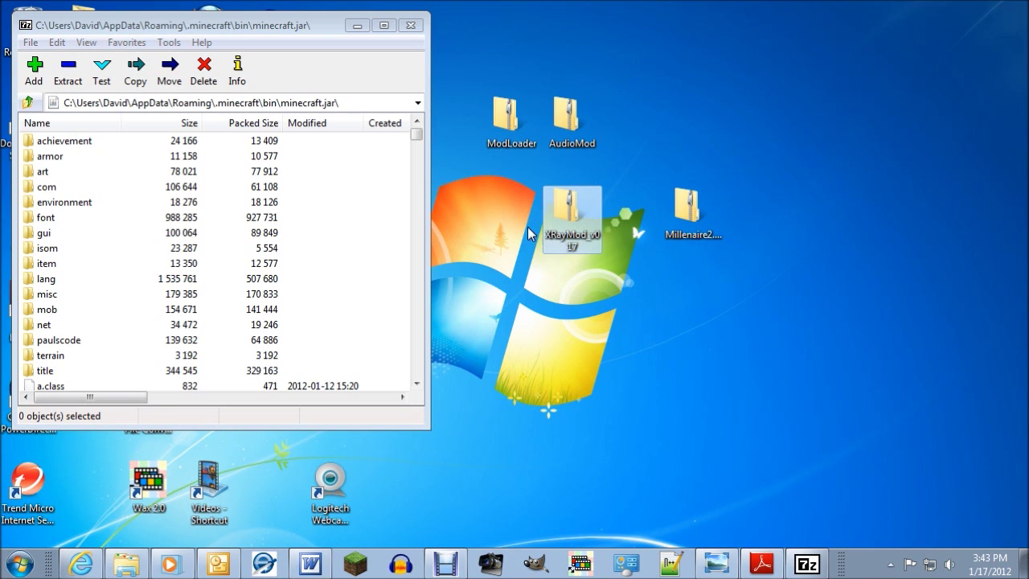
left_click(357, 25)
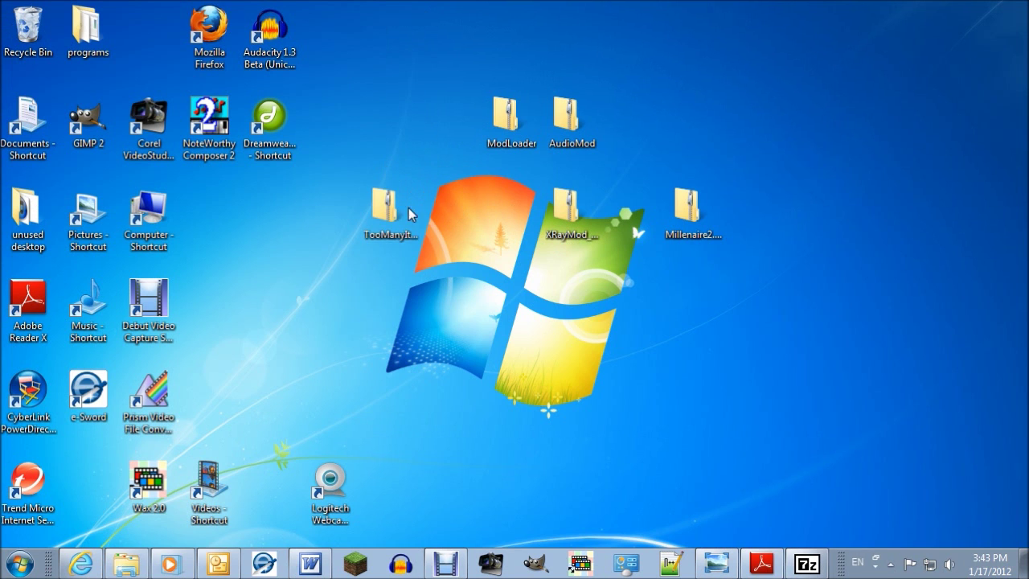
left_click_drag(400, 213, 498, 212)
left_click_drag(688, 207, 631, 210)
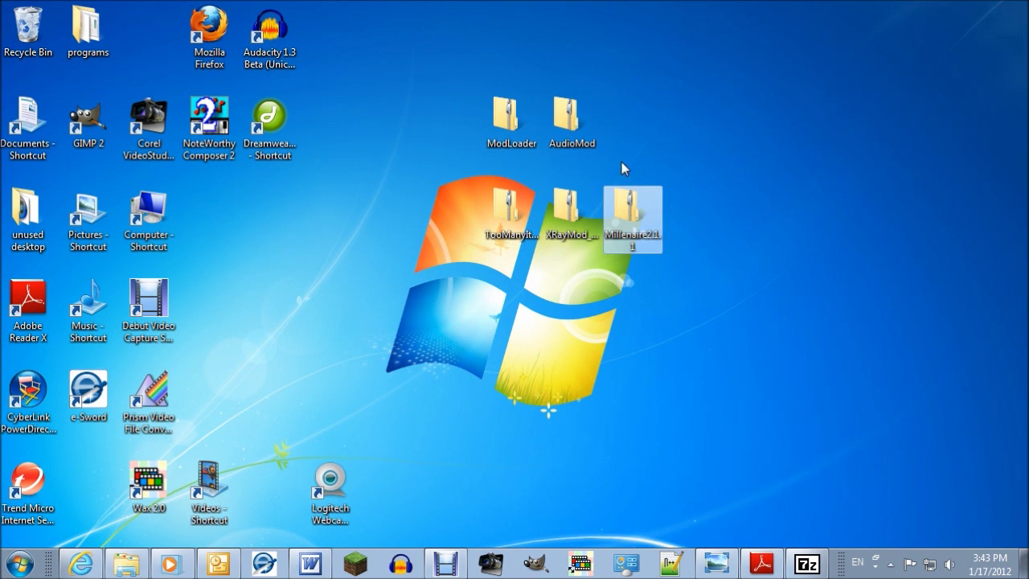
left_click_drag(448, 59, 699, 249)
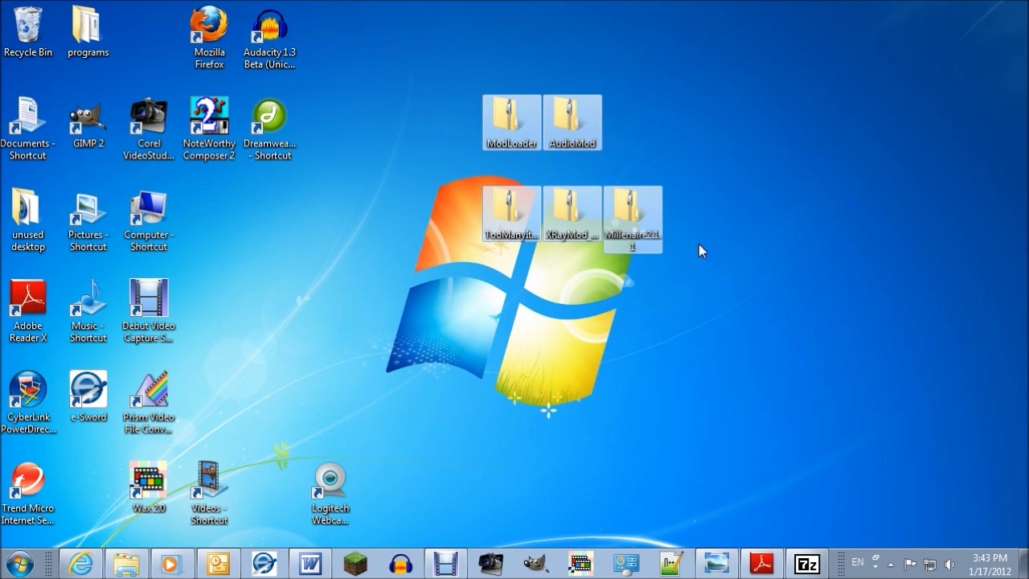
Extract all five selected archives with 7-Zip's Extract to "*\" into matching folders.
right_click(529, 125)
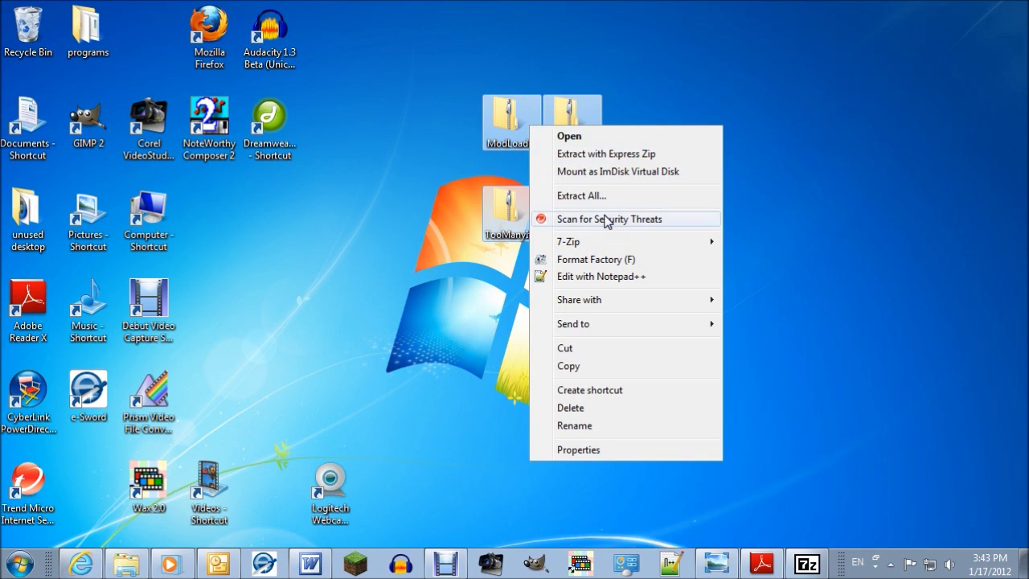
mouse_move(690, 244)
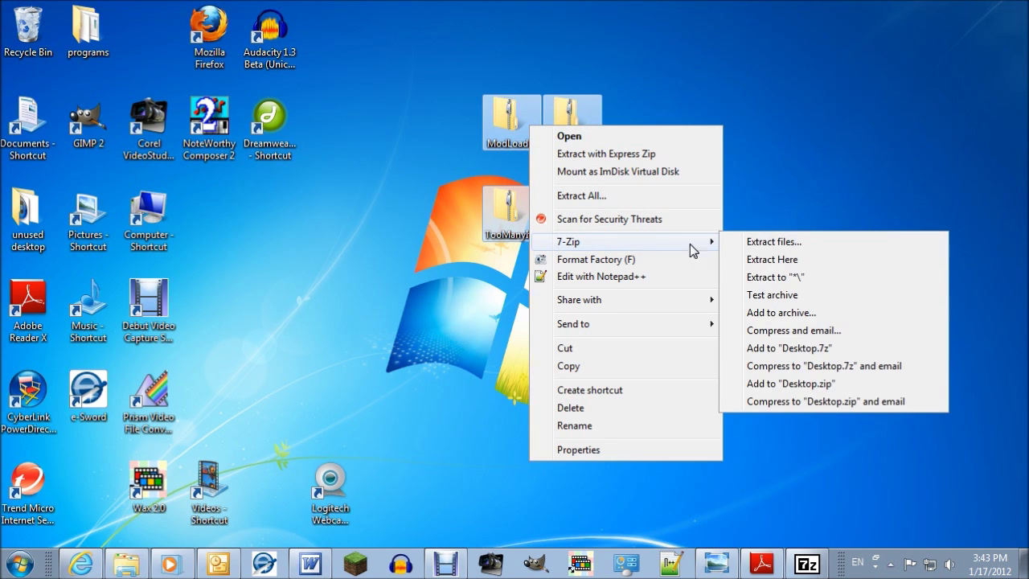
left_click(793, 282)
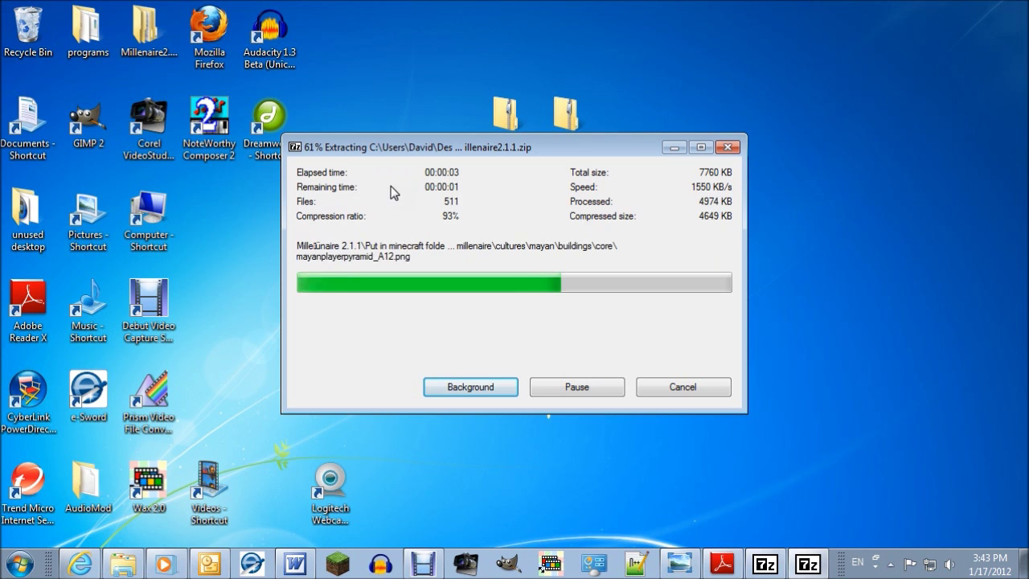
left_click_drag(140, 16, 739, 32)
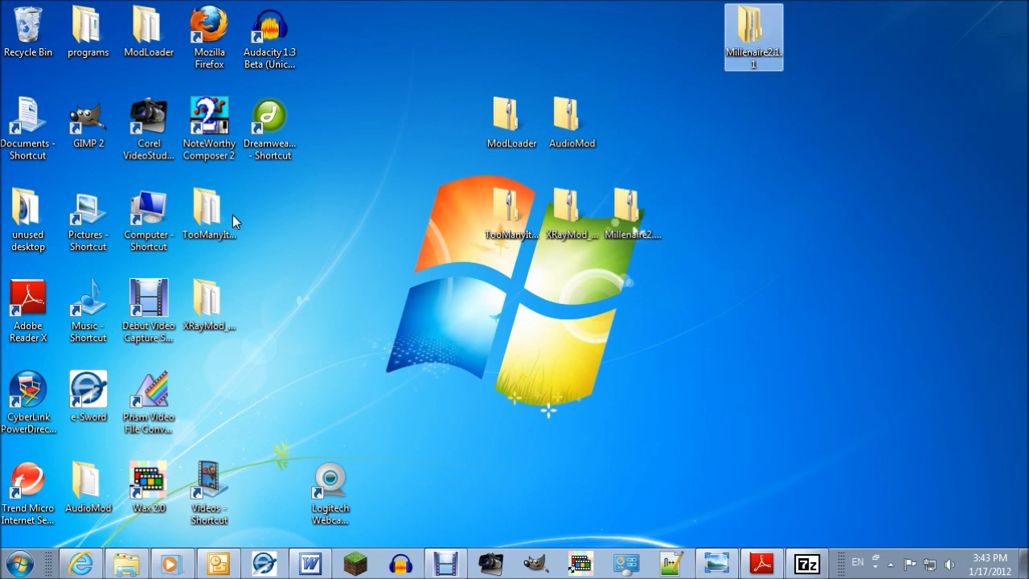
Move the extracted TooManyItems, XRayMod_v017 and ModLoader folders to the top right.
left_click(211, 213)
left_click_drag(876, 187, 874, 128)
left_click_drag(211, 298, 873, 221)
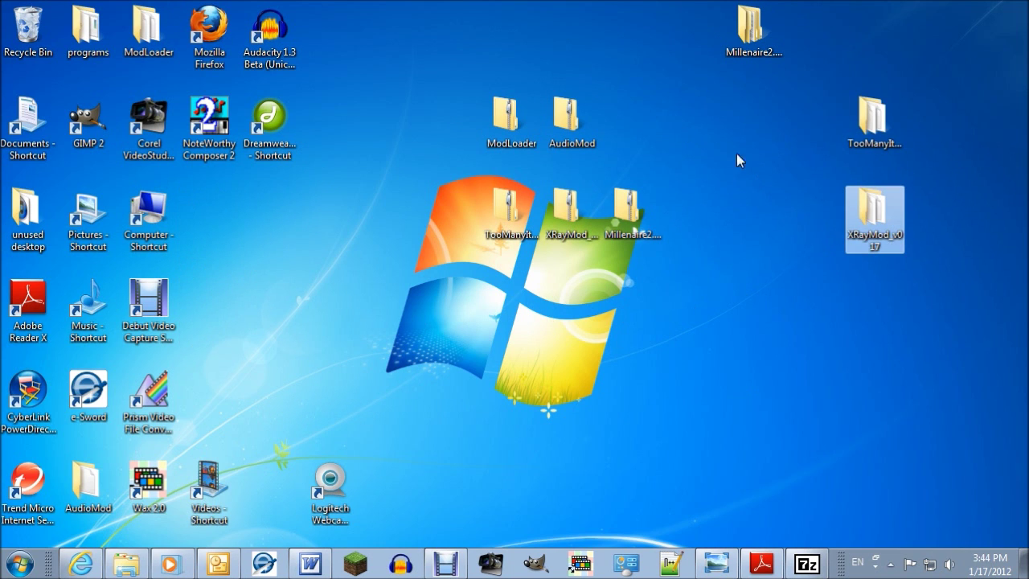
left_click(149, 26)
left_click(883, 246)
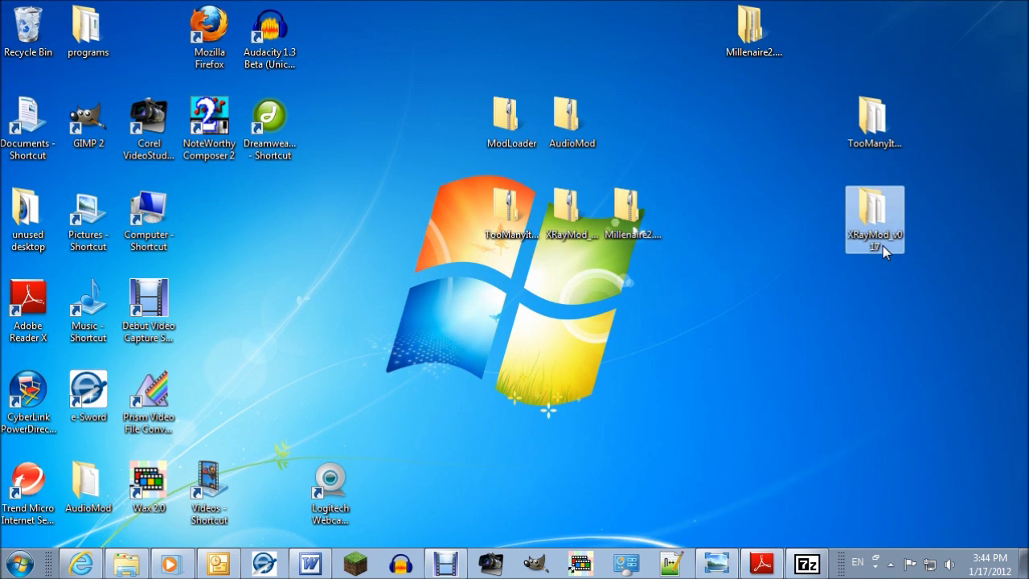
left_click_drag(508, 124, 132, 31)
left_click(132, 30)
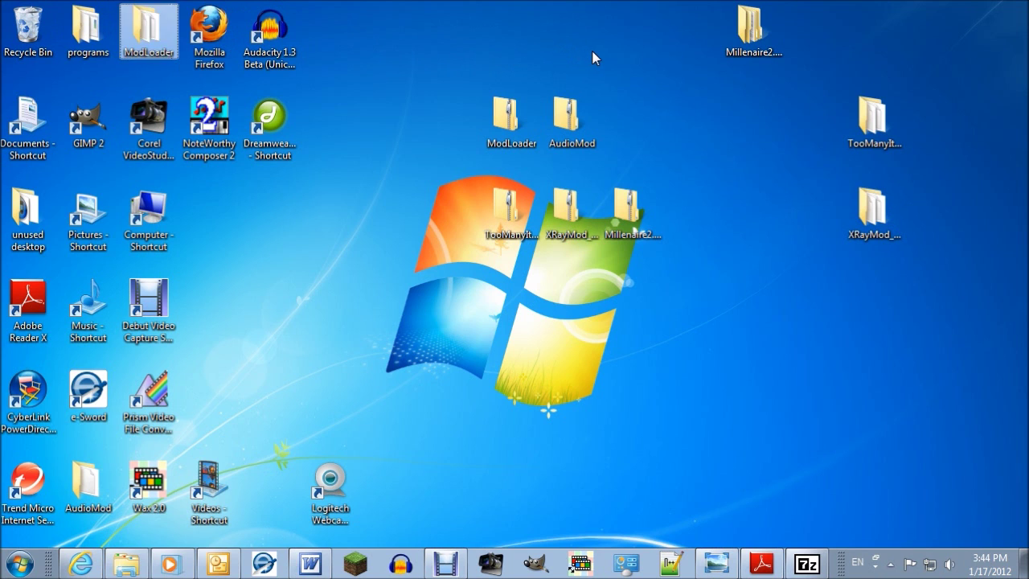
left_click_drag(591, 58, 592, 57)
Move the AudioMod folder to the right side and bring back the minecraft.jar window.
left_click(86, 479)
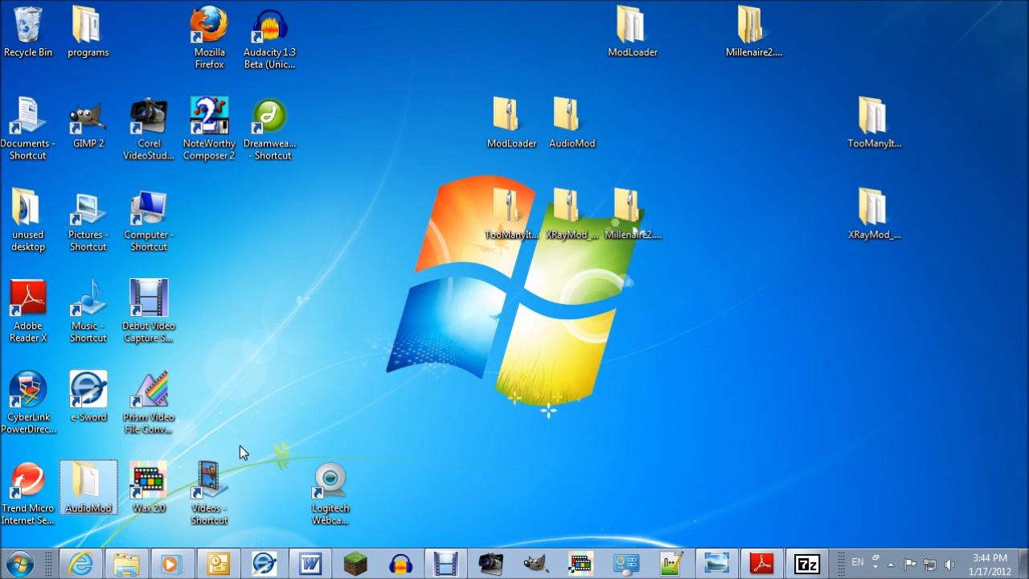
left_click_drag(724, 280, 754, 154)
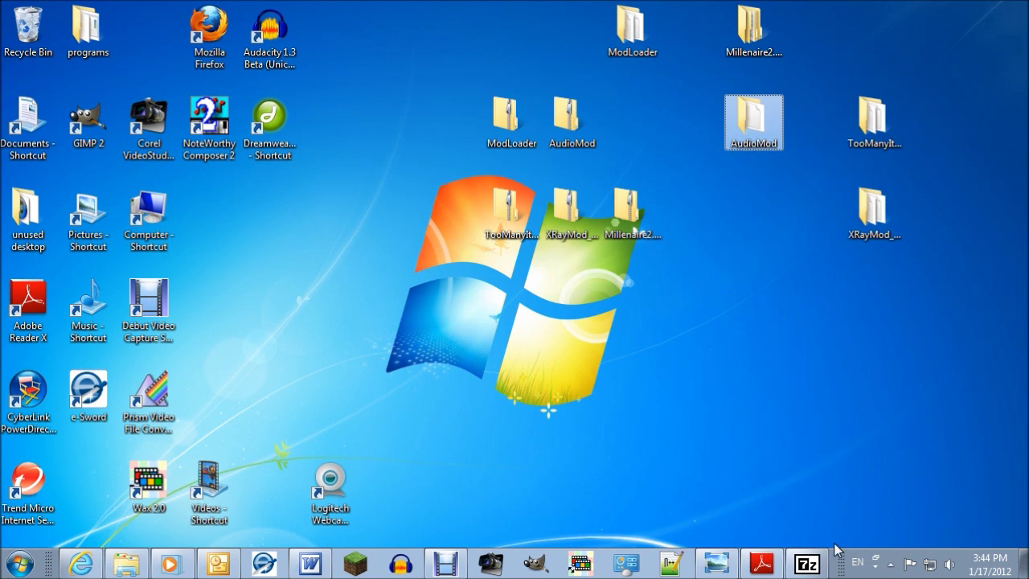
left_click(807, 563)
scroll(141, 326, "down", 5)
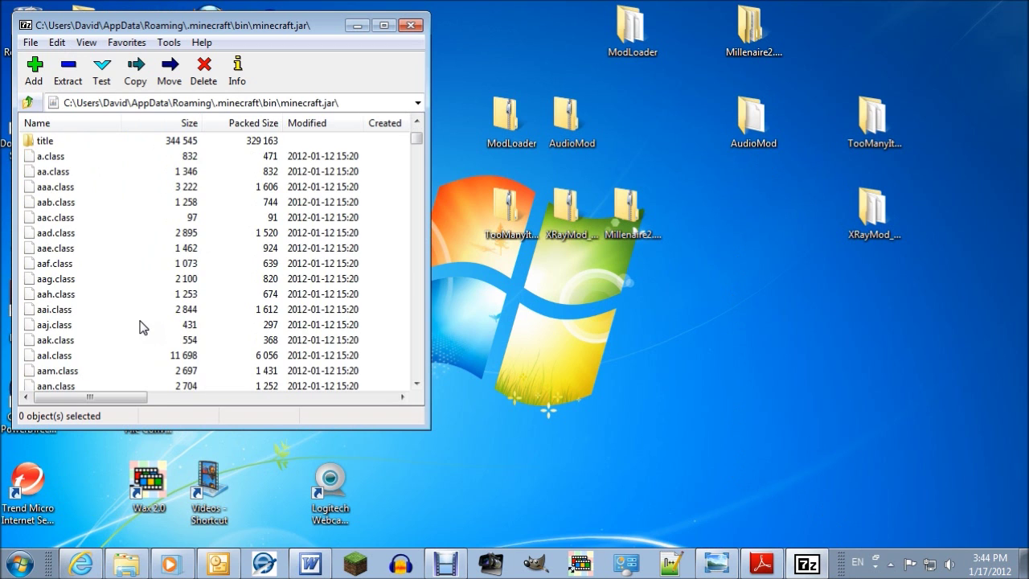
Open the extracted ModLoader folder and copy its 15 class files into minecraft.jar.
double_click(647, 28)
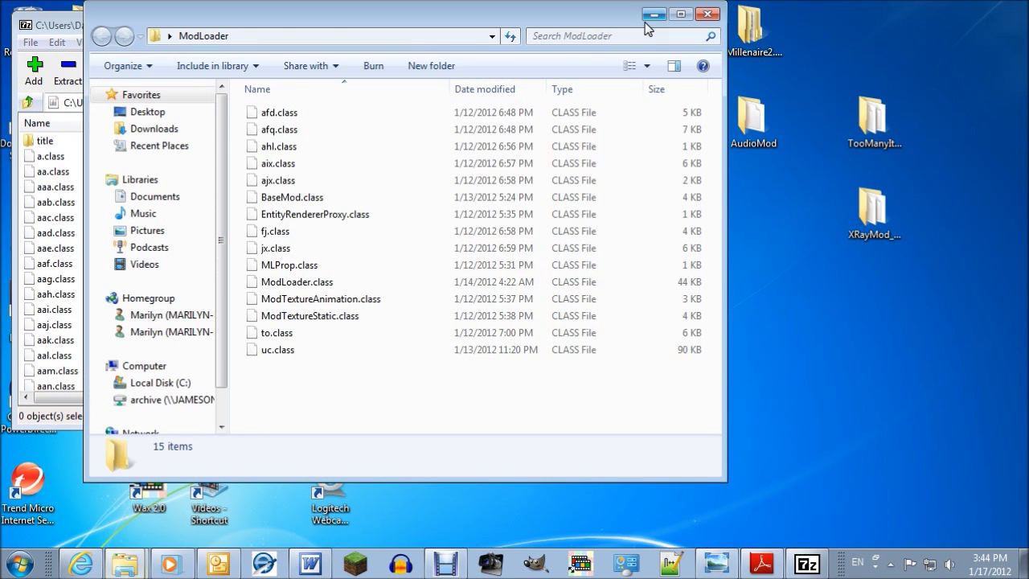
left_click_drag(647, 28, 726, 62)
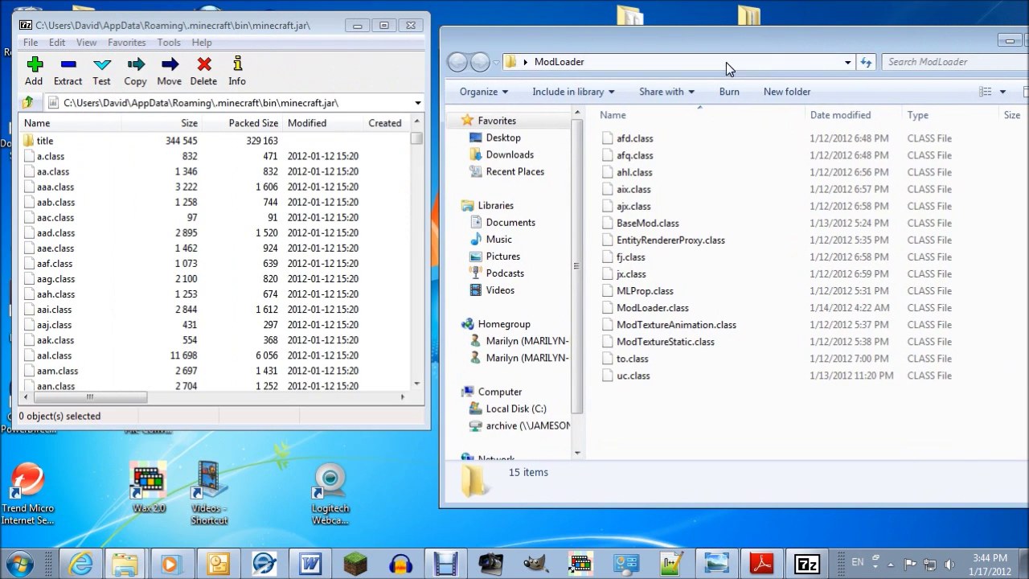
key("ctrl+a")
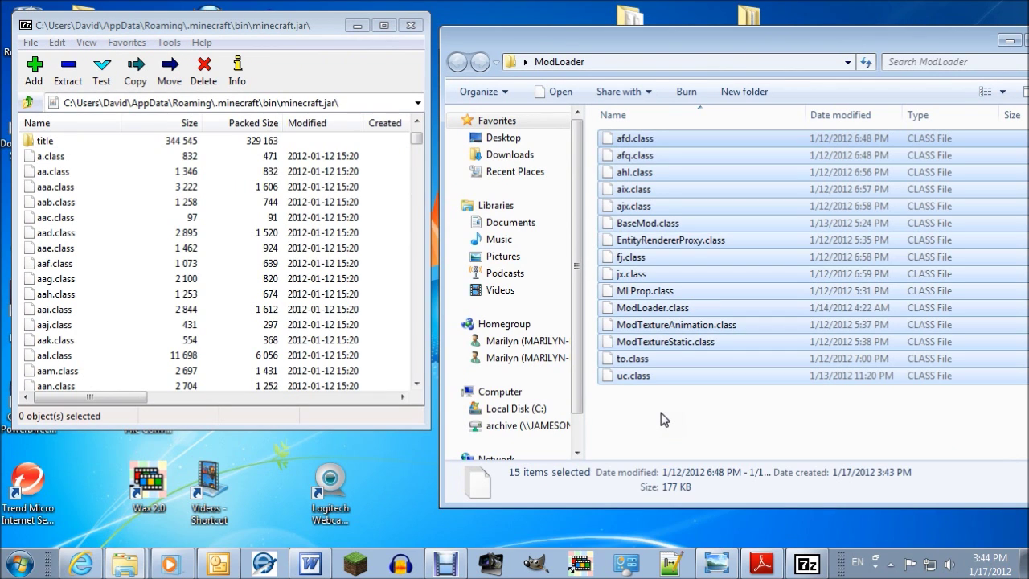
left_click_drag(707, 236, 368, 316)
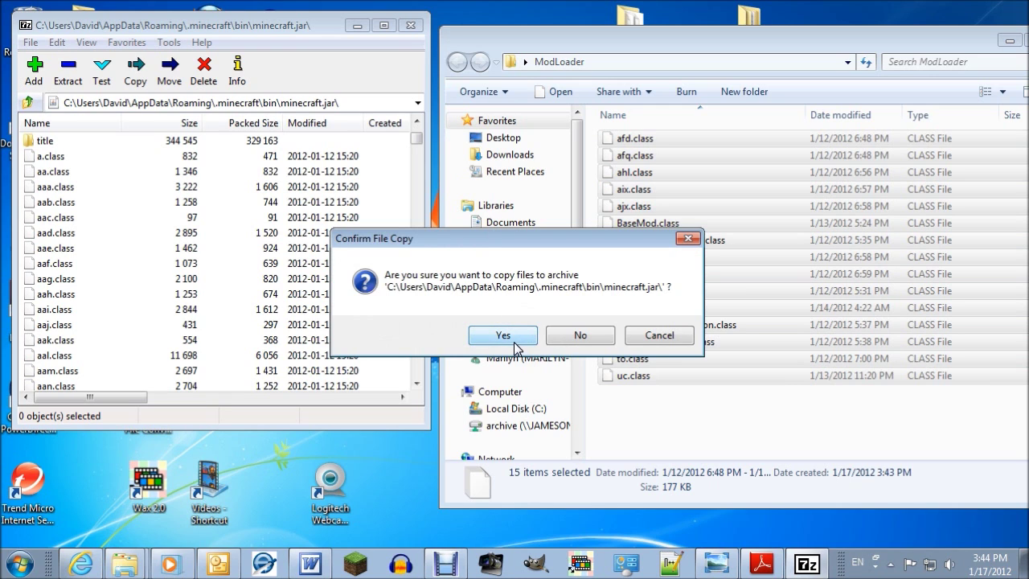
left_click(505, 335)
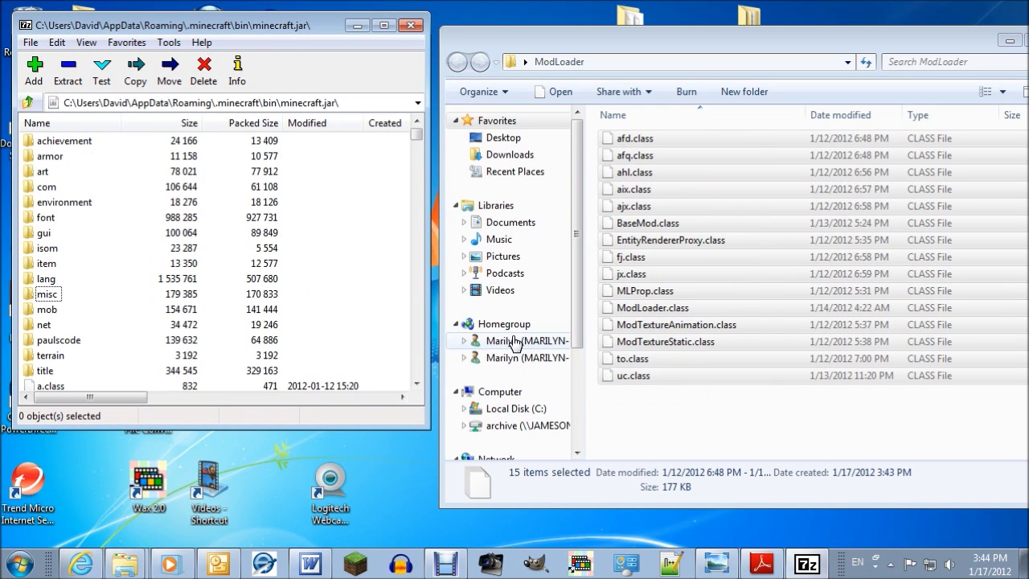